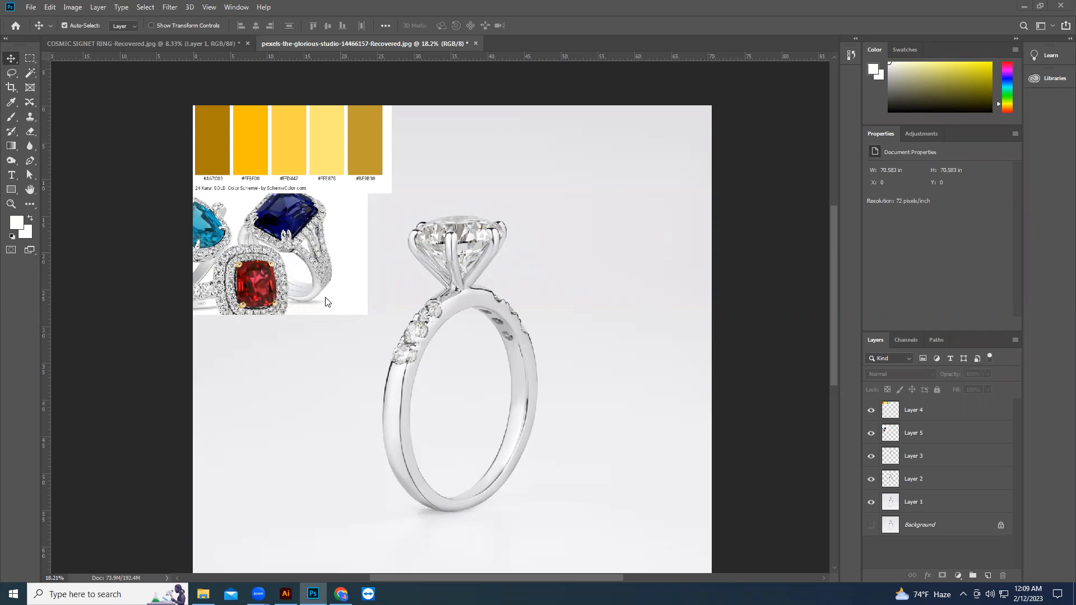
Hide Layer 1 so that the cut-out ring stands on a transparent canvas.
drag(298, 267, 328, 280)
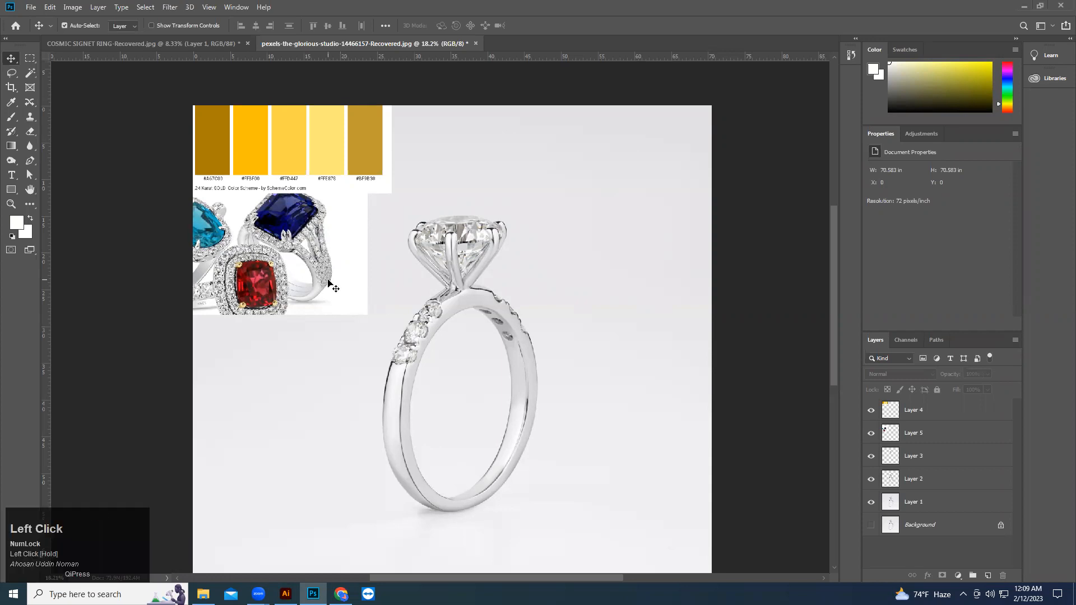
click(953, 441)
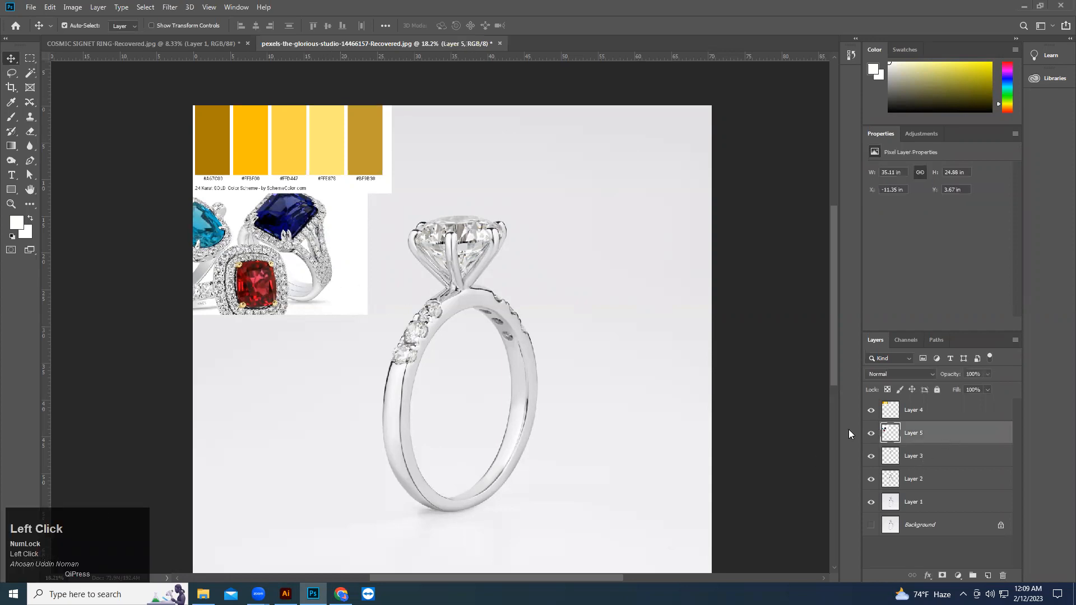
click(978, 479)
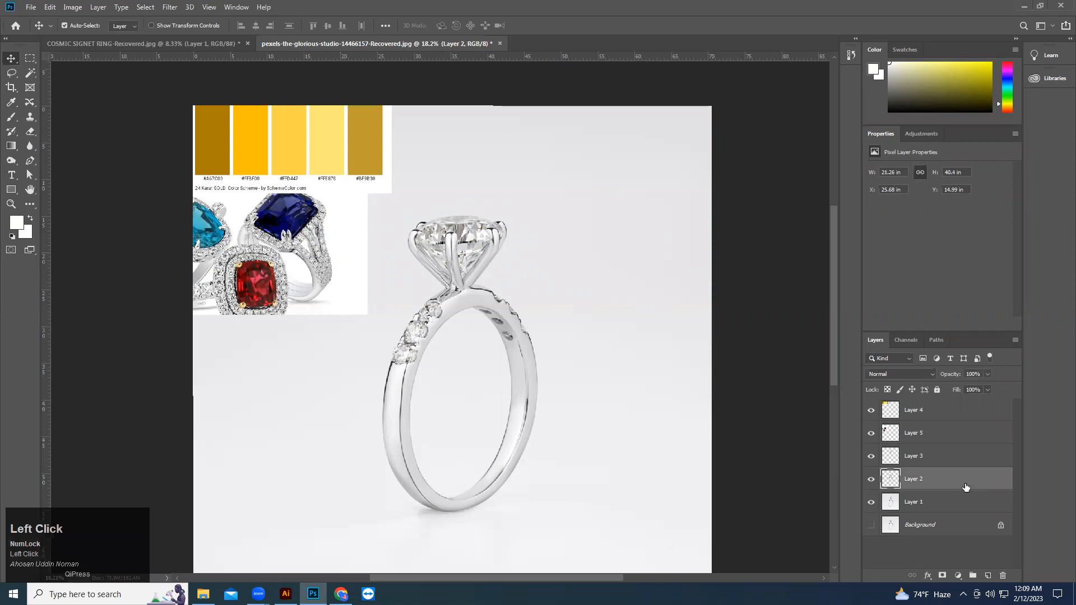
click(871, 502)
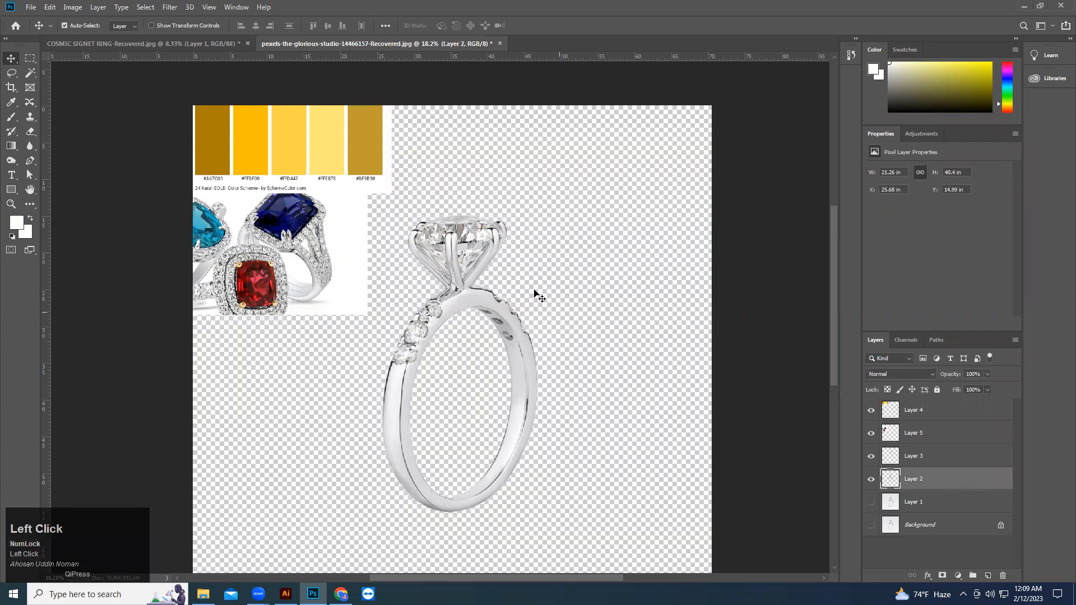
click(536, 293)
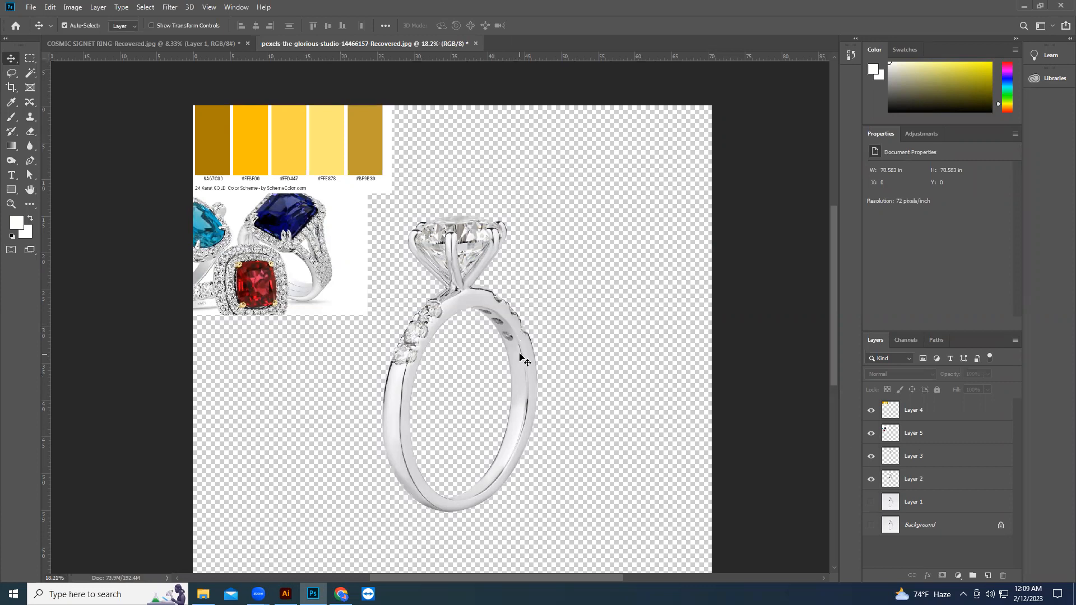
Toggle the visibility of Layer 5 and Layer 2 to check what each layer contains.
click(871, 433)
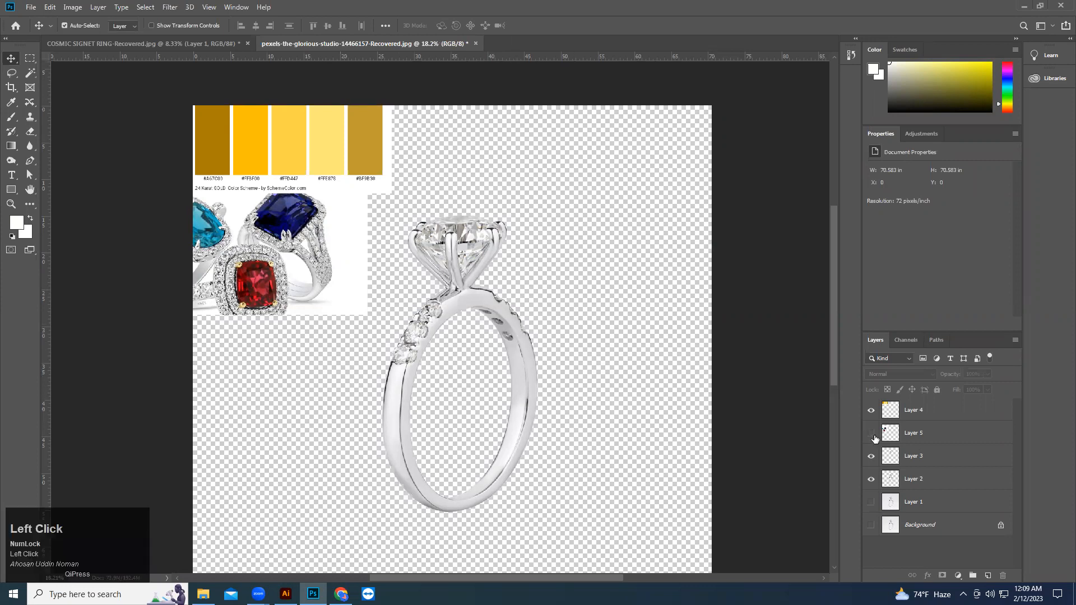
click(871, 432)
click(908, 459)
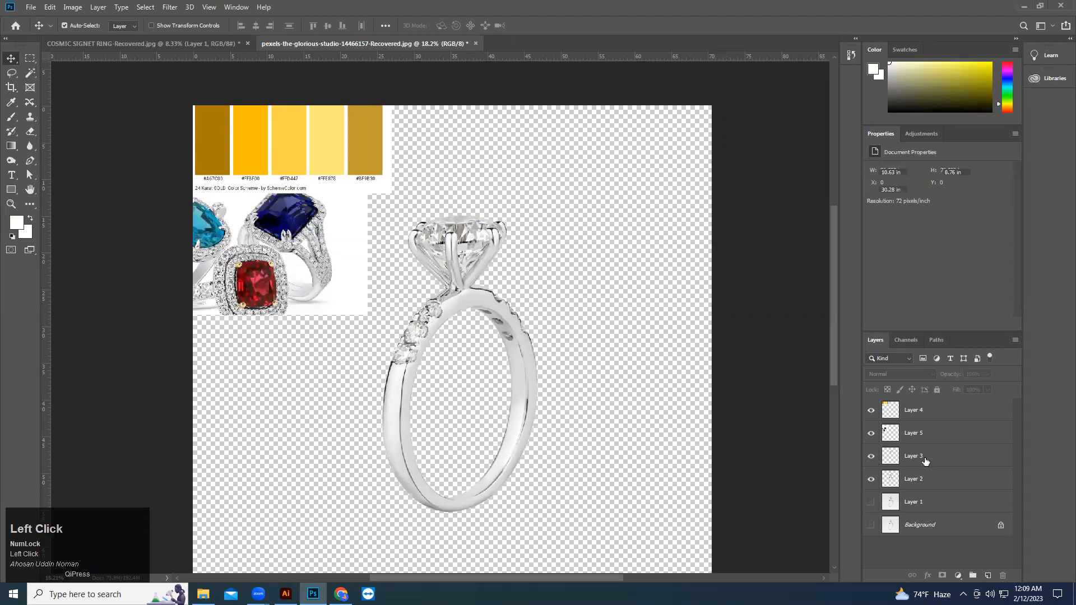
click(871, 456)
click(871, 479)
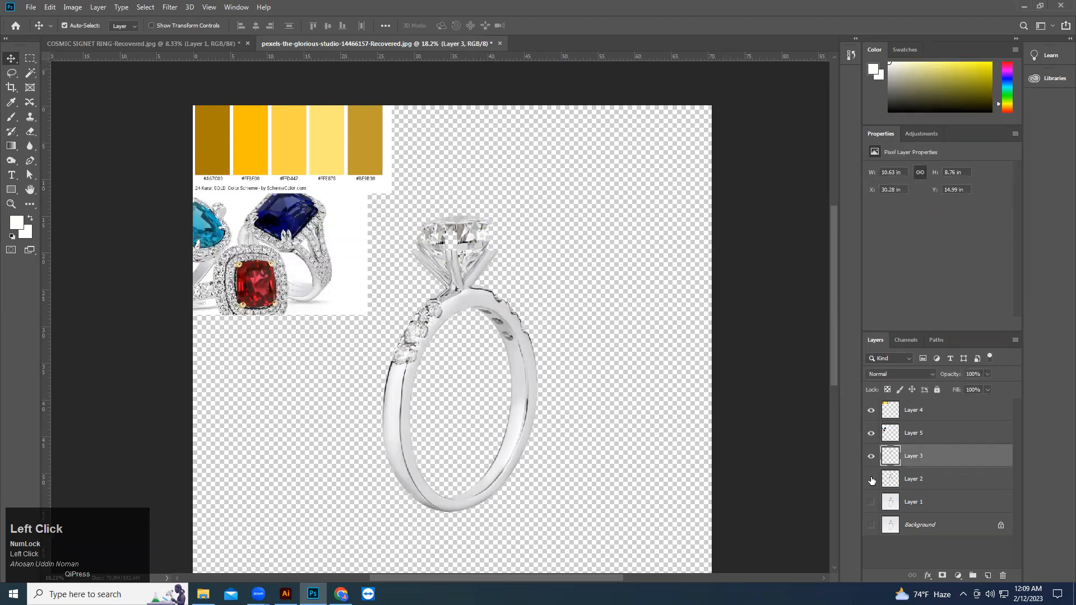
click(871, 479)
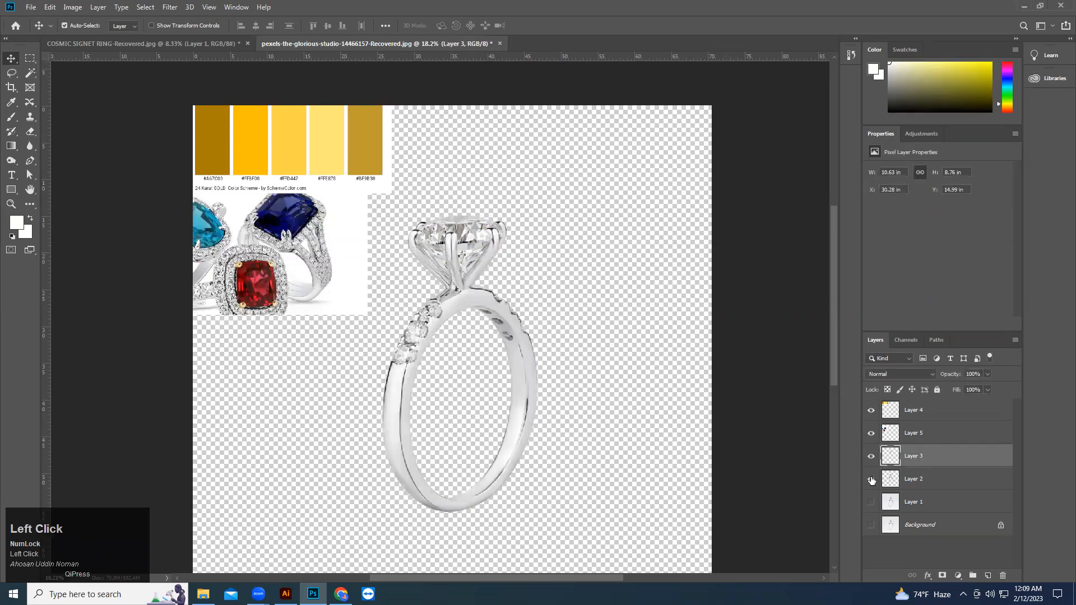
Rename Layer 2, which holds the whole ring, as Ring.
double_click(914, 480)
text(Ring)
click(984, 482)
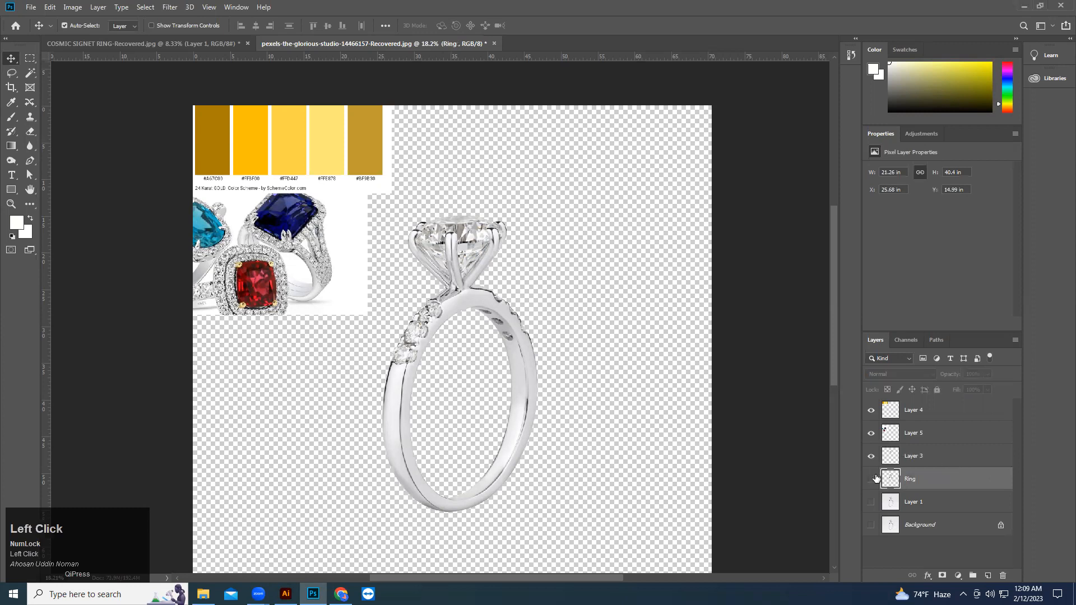
Isolate the diamond by hiding the Ring layer, rename Layer 3 as Stone, and show the Ring layer again.
click(871, 479)
double_click(918, 456)
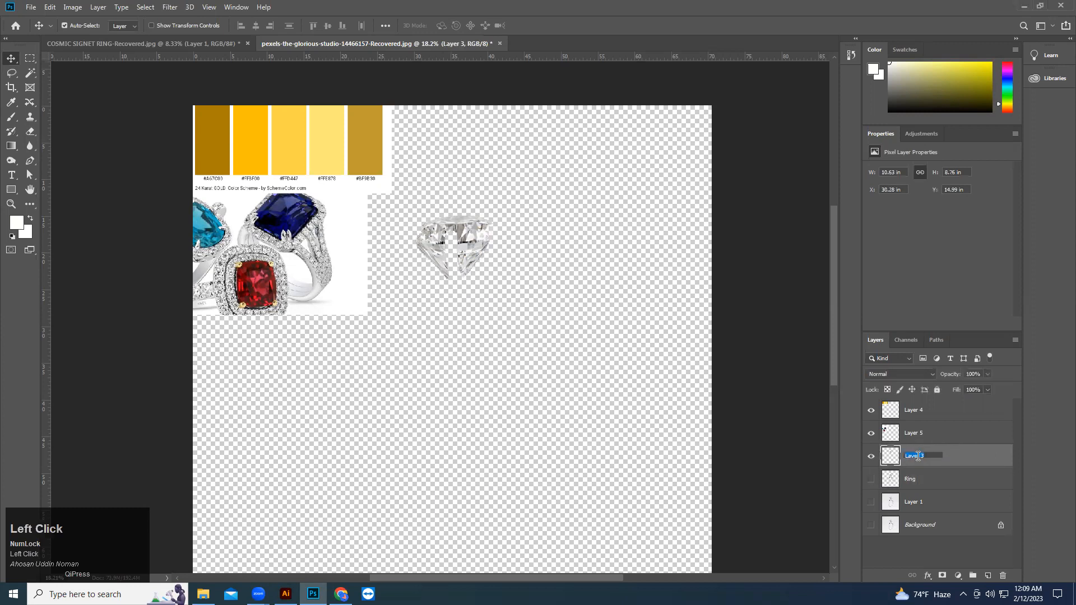
text(Sone)
key(BackSpace)
key(BackSpace)
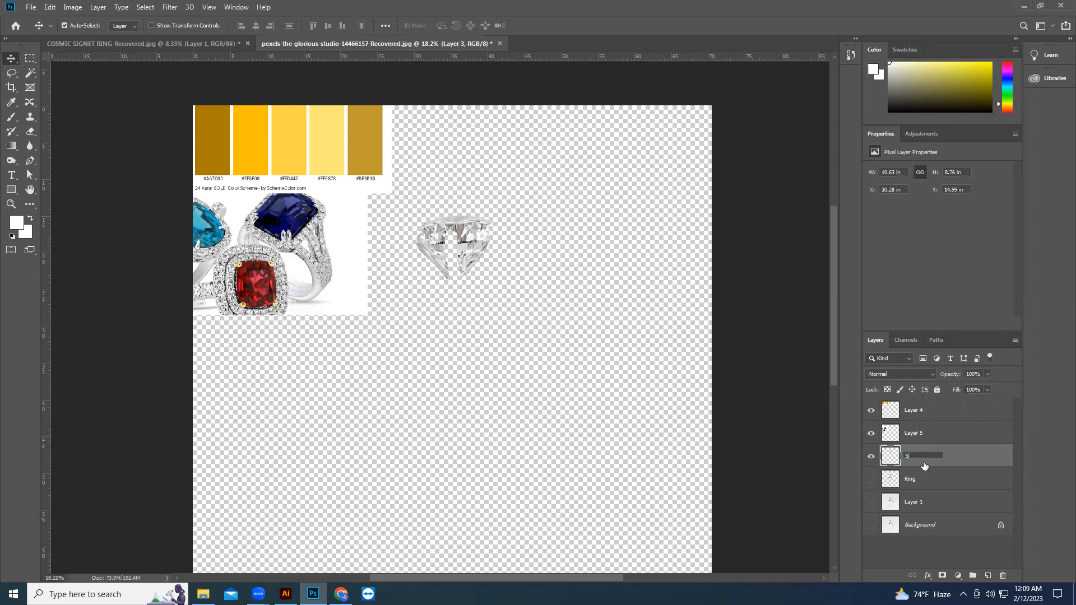
text(S)
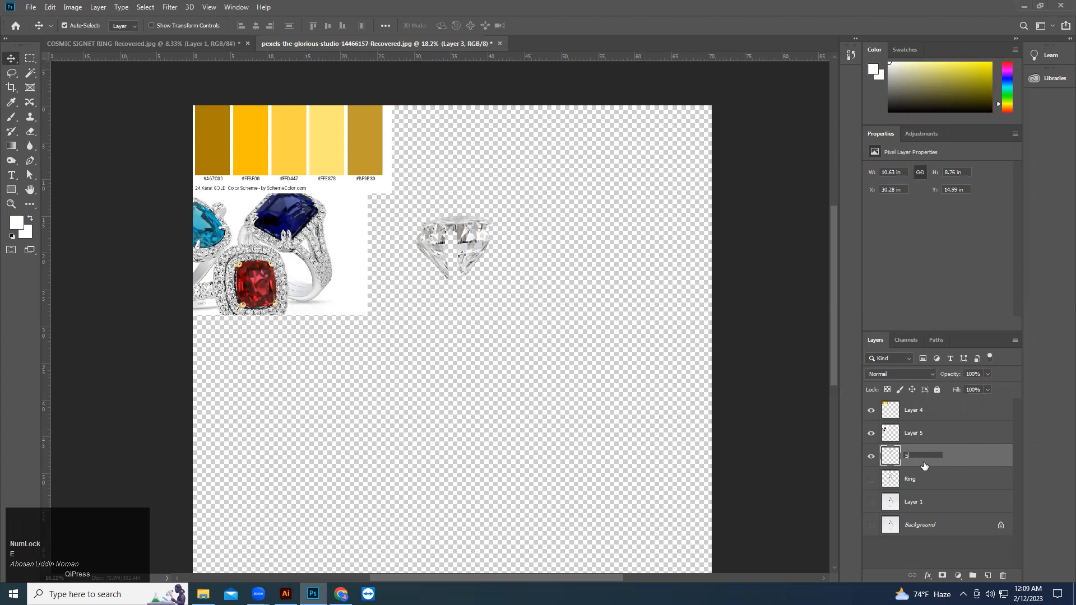
text(tone)
click(960, 467)
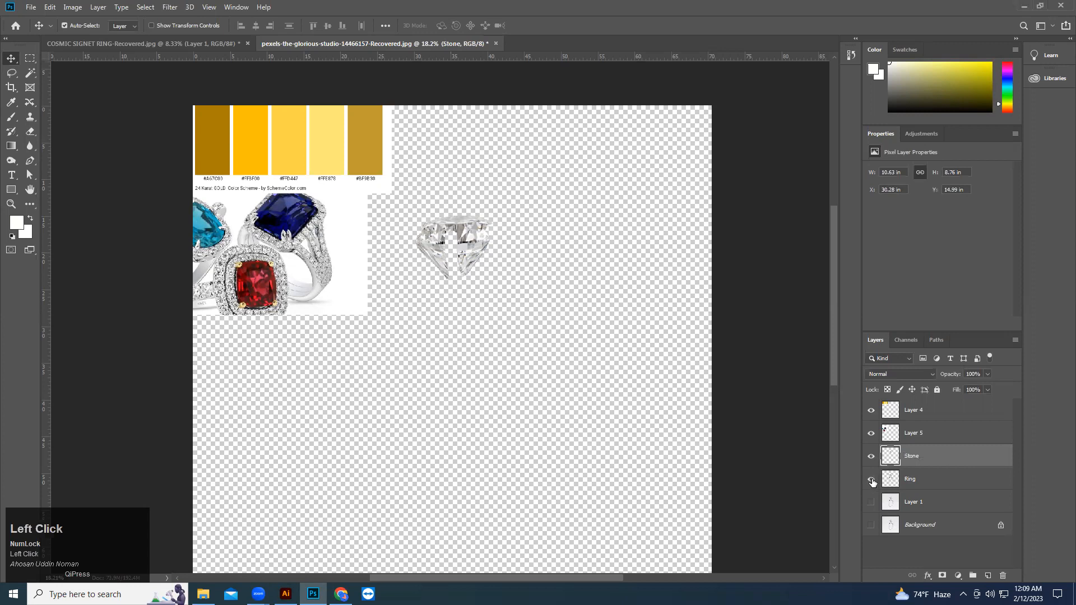
click(870, 480)
Move the gemstone ring reference picture slightly down and shift the gold color palette so its swatches sit fully inside the canvas.
drag(309, 245, 310, 270)
mouse_move(325, 153)
mouse_down()
mouse_move(451, 190)
mouse_move(338, 167)
mouse_up()
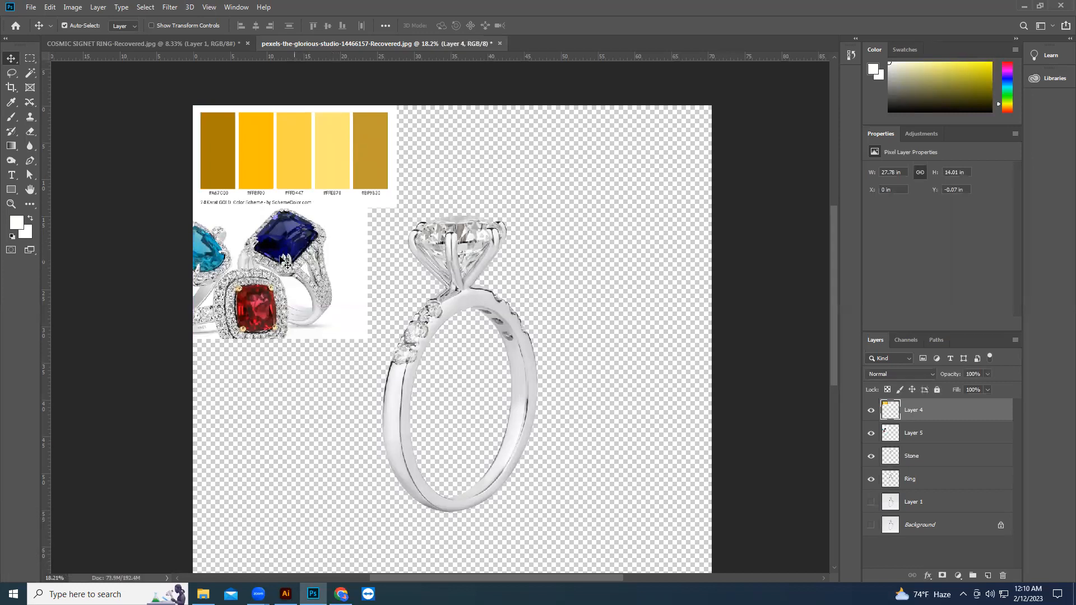
mouse_move(262, 291)
mouse_down()
mouse_move(293, 312)
mouse_move(263, 291)
mouse_up()
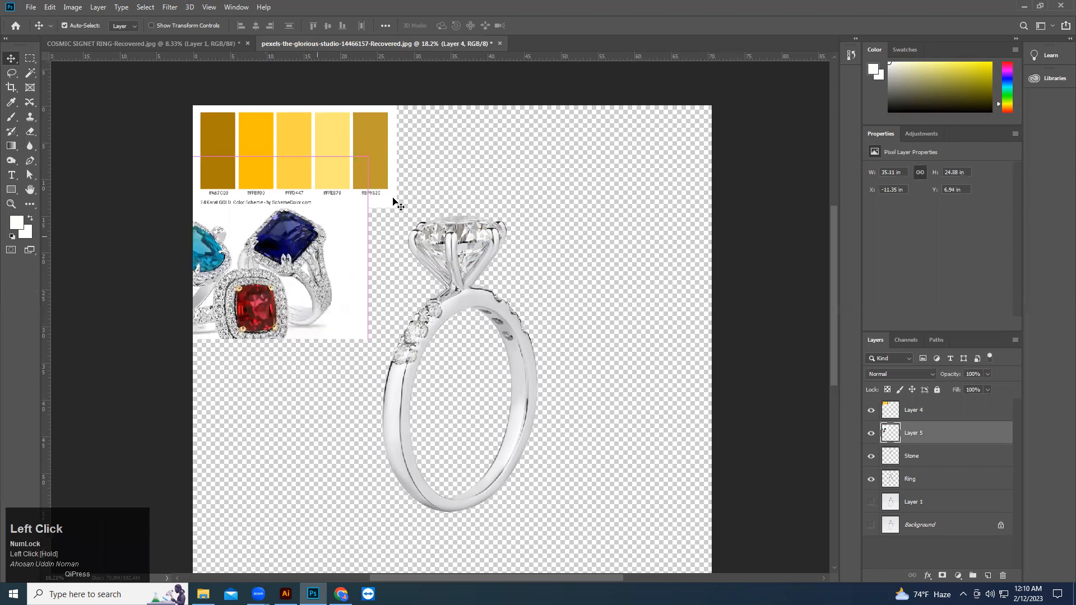
click(417, 188)
click(308, 156)
Make the Stone layer active by picking the large diamond on the ring.
alt+scroll(207, 193, up, 2)
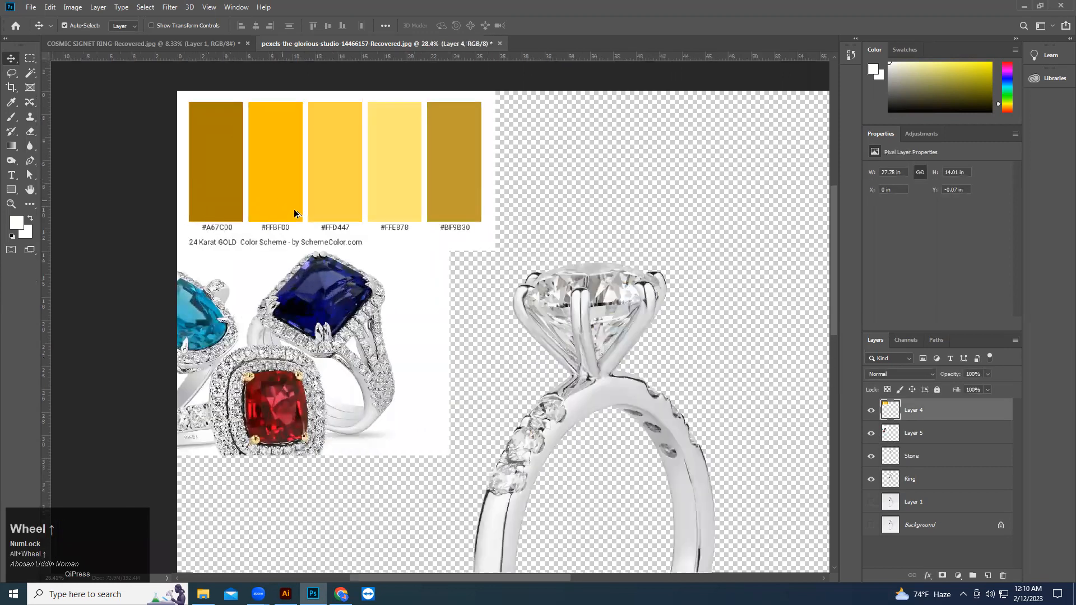
alt+scroll(441, 308, down, 1)
scroll(441, 308, down, 1)
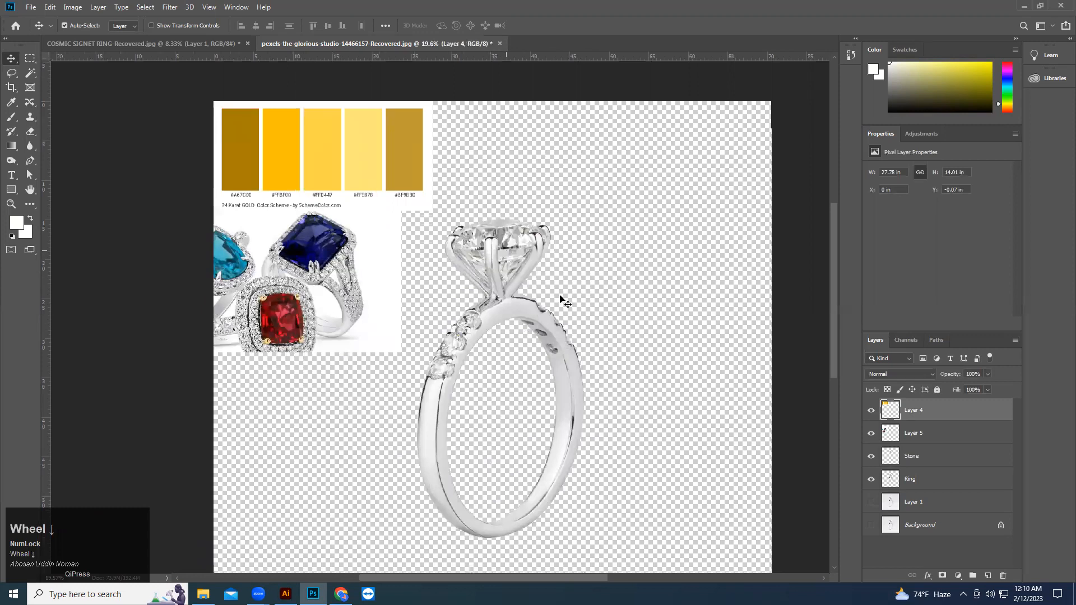
click(525, 320)
click(513, 261)
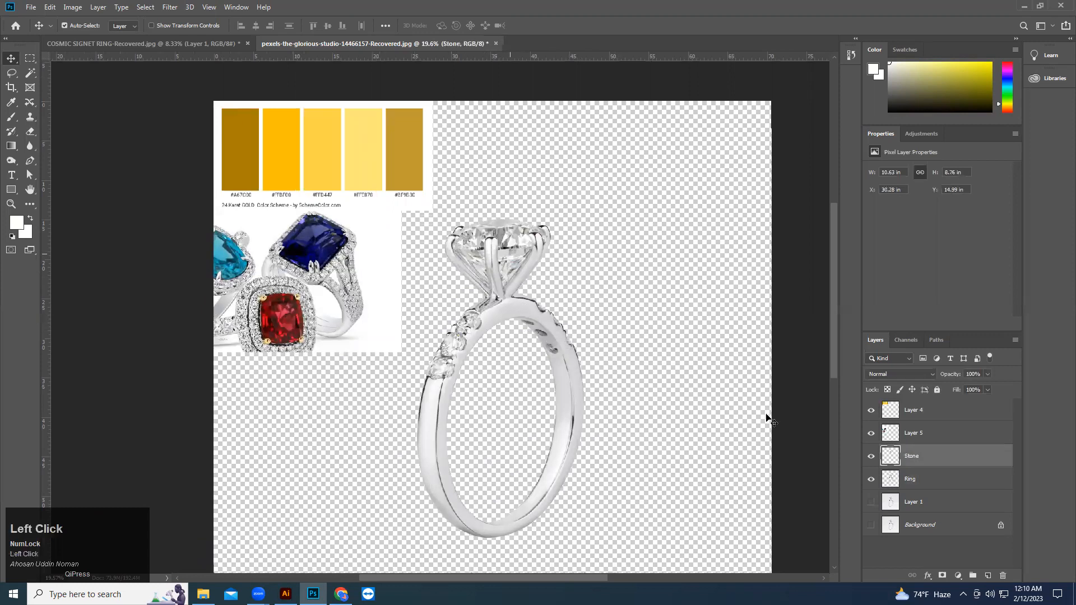
ctrl+click(891, 456)
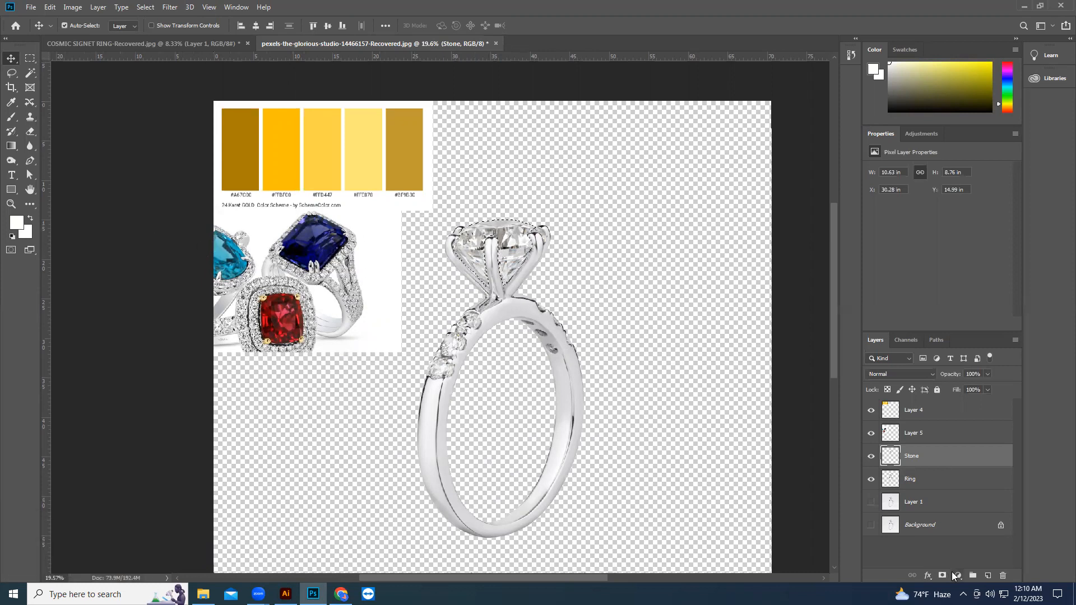
click(956, 576)
click(975, 373)
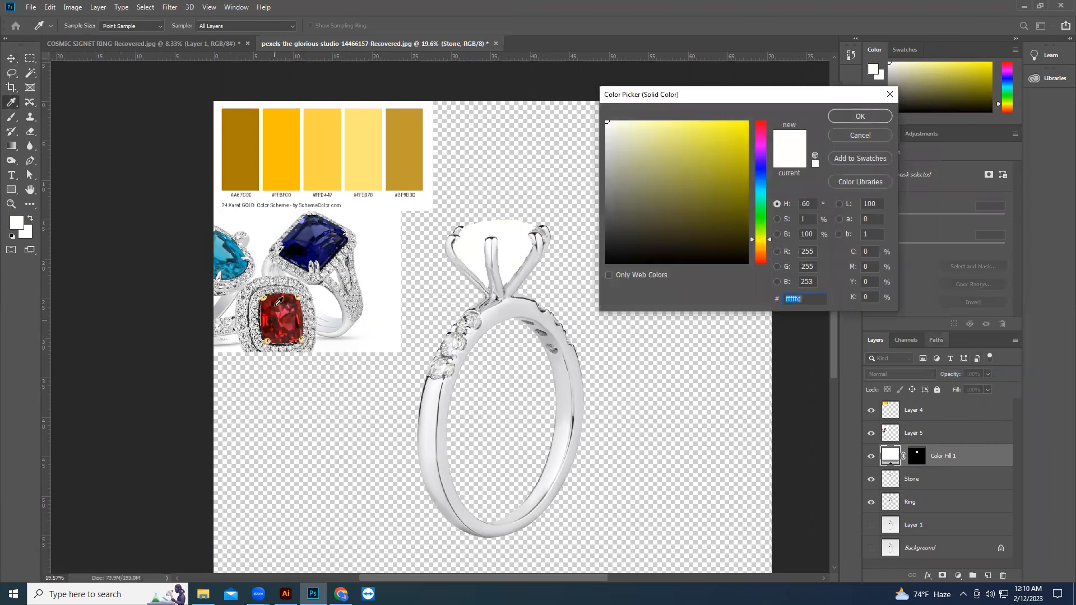
click(223, 255)
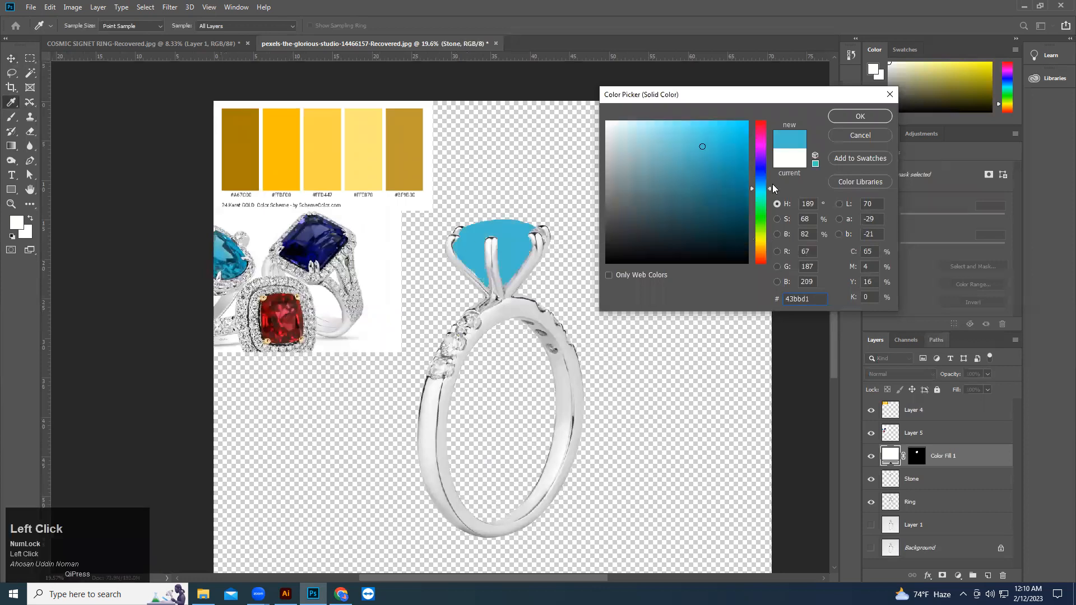
click(859, 116)
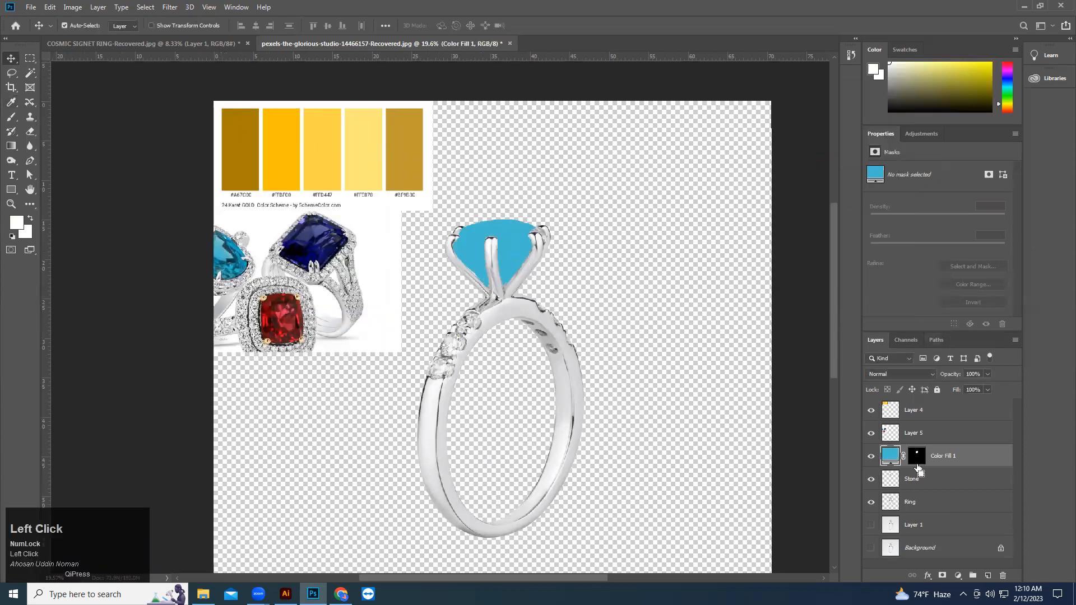
key(Delete)
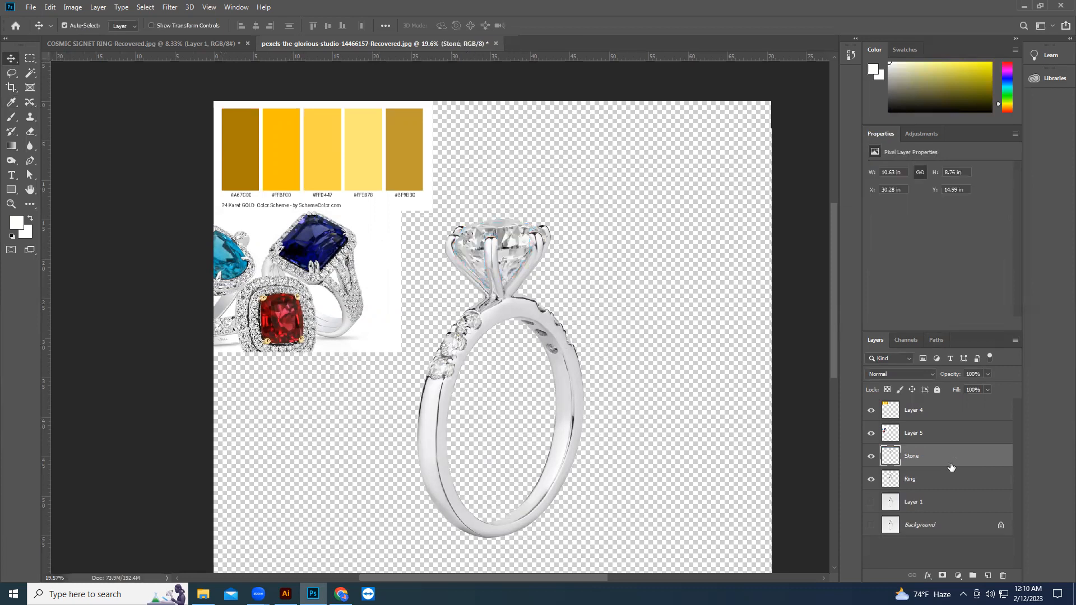
Load the outline of the Stone layer as a selection and feather it by 0.5 pixels.
ctrl+click(889, 456)
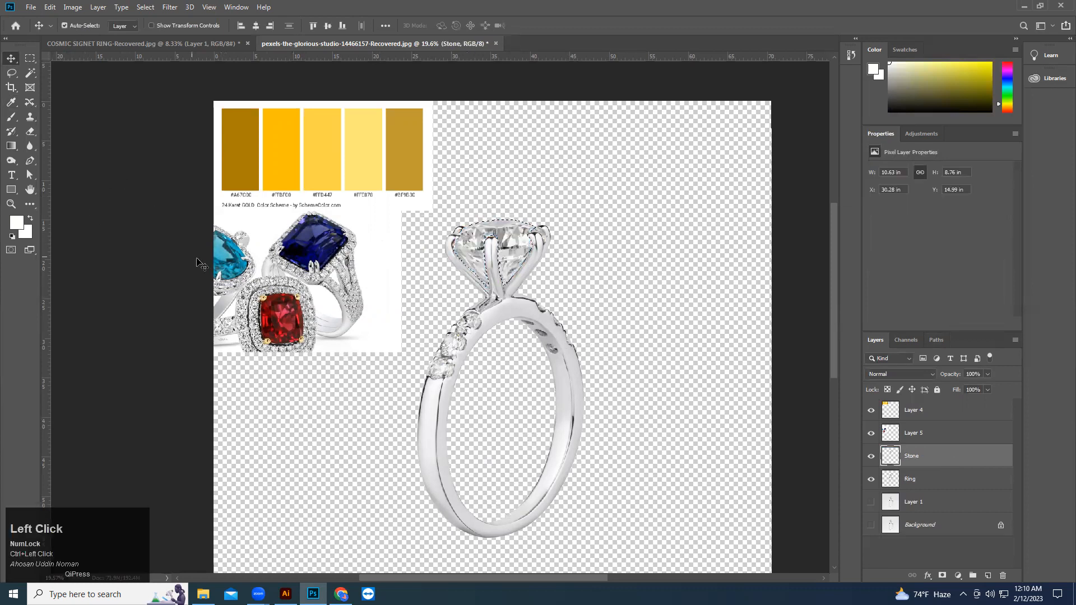
click(11, 73)
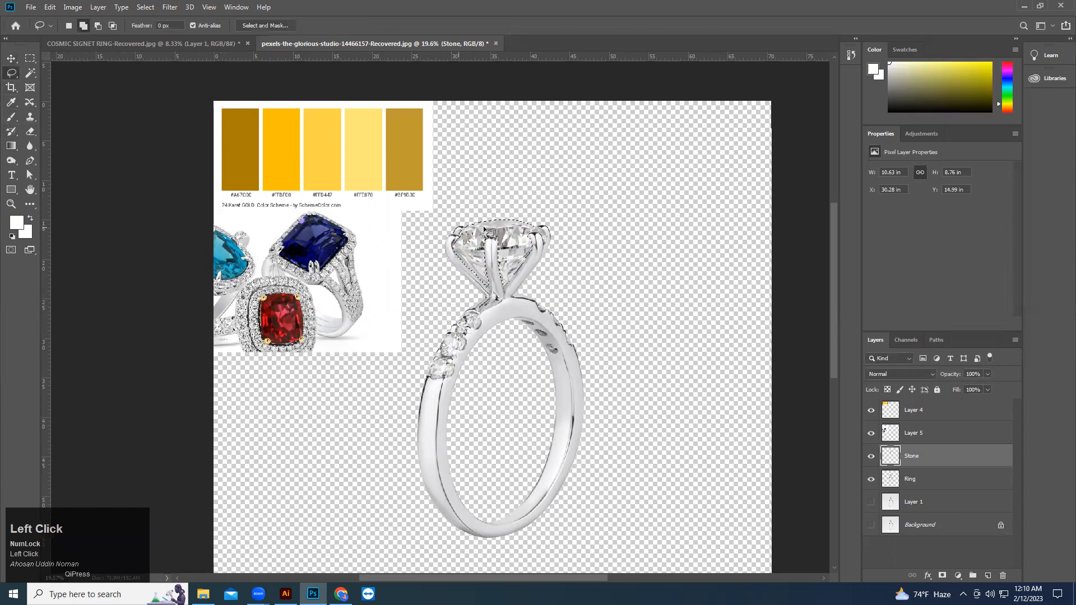
right_click(506, 238)
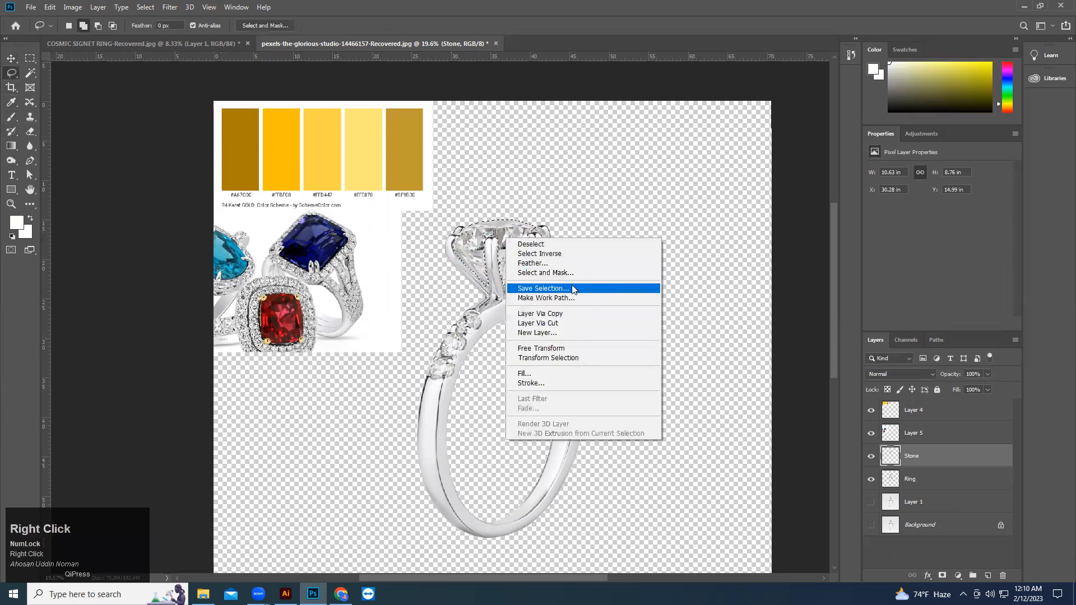
click(561, 264)
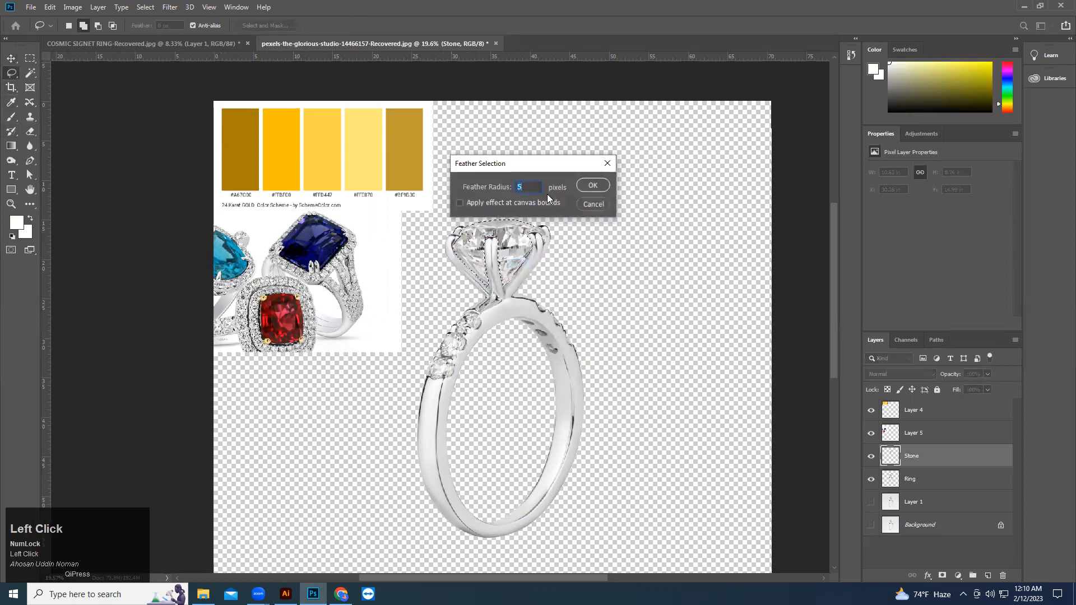
text(0.5)
click(594, 185)
Add a Solid Color fill layer over the selected diamond, sampling the light-blue reference gem, and set its blend mode to Color.
click(958, 575)
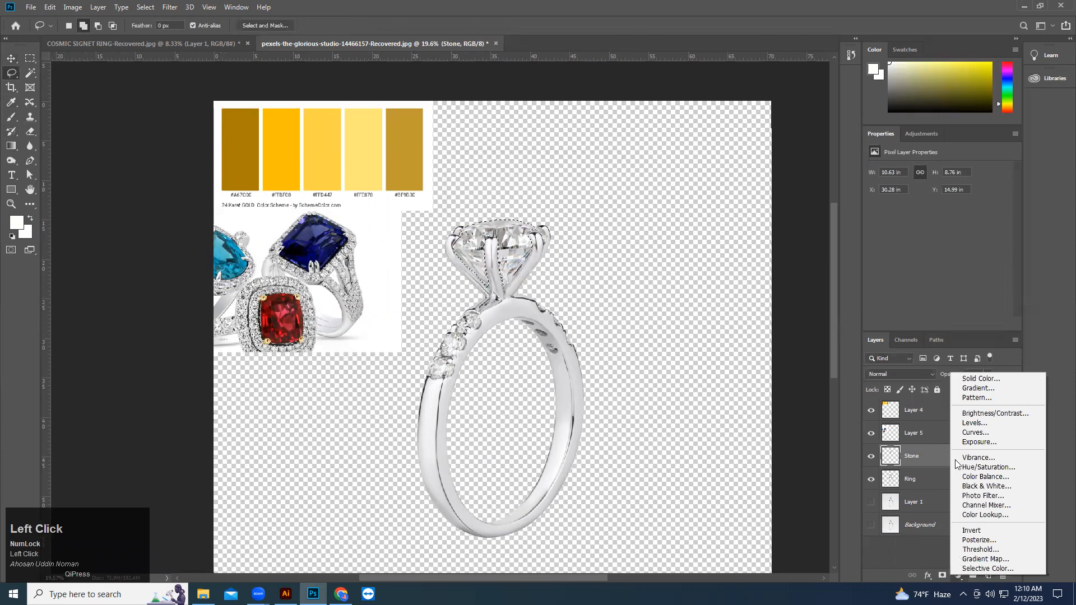
click(981, 378)
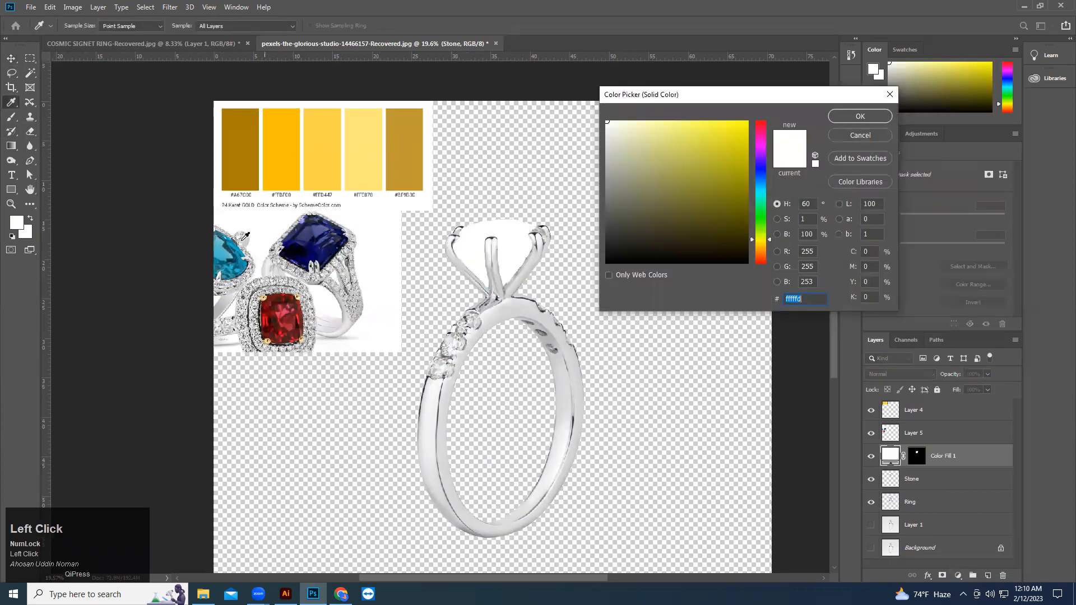
click(227, 250)
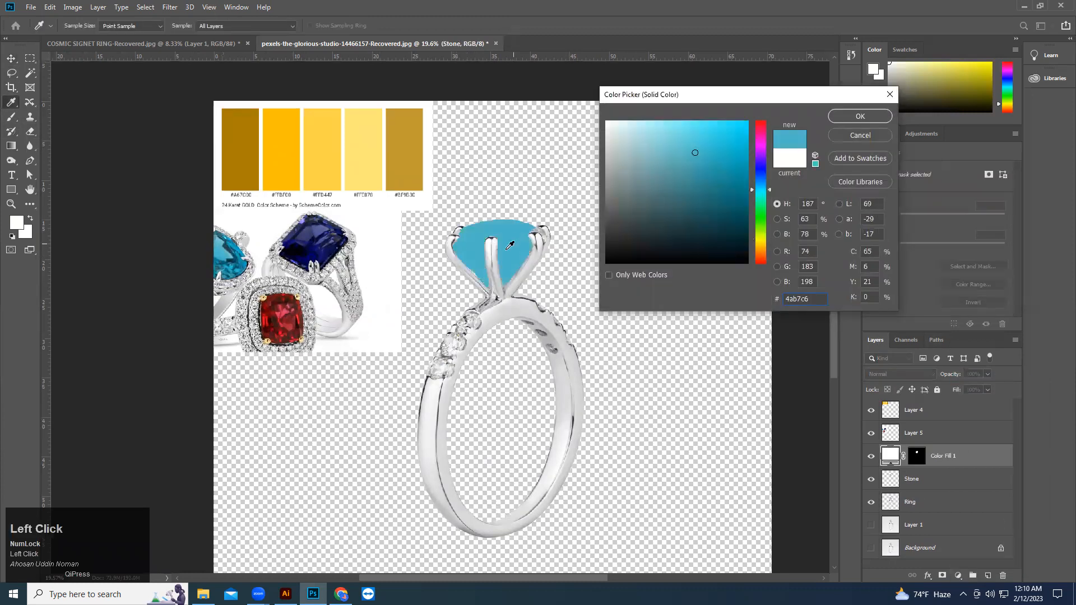
click(234, 256)
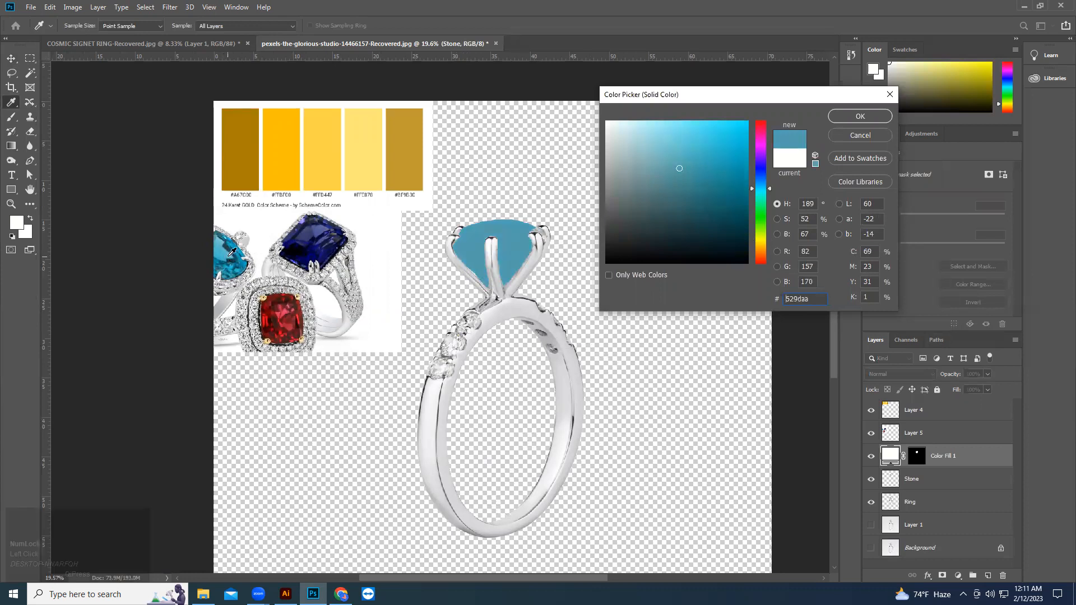
click(248, 255)
click(860, 118)
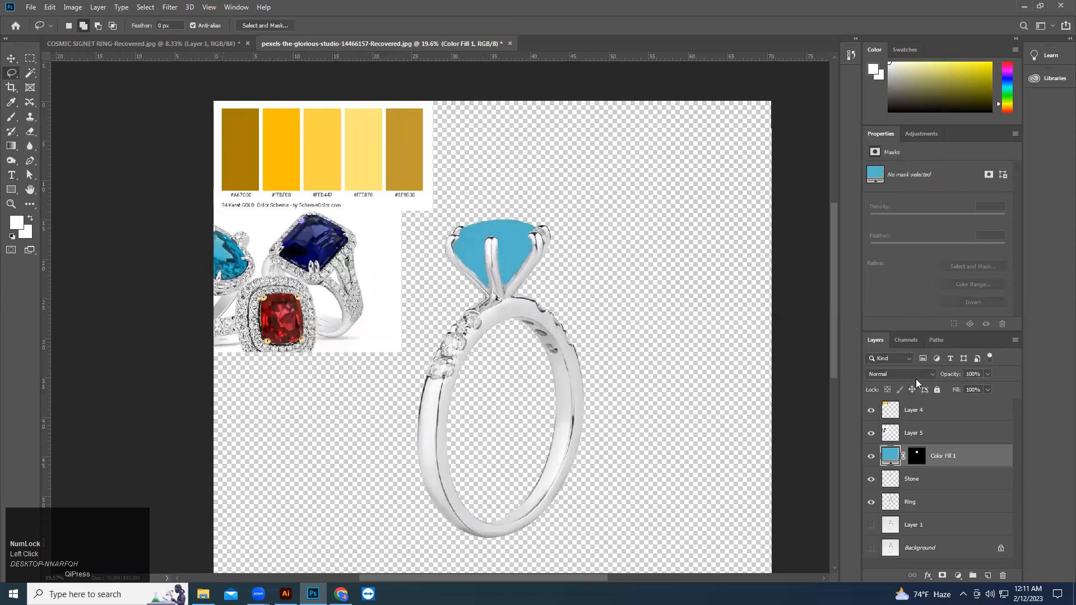
click(923, 376)
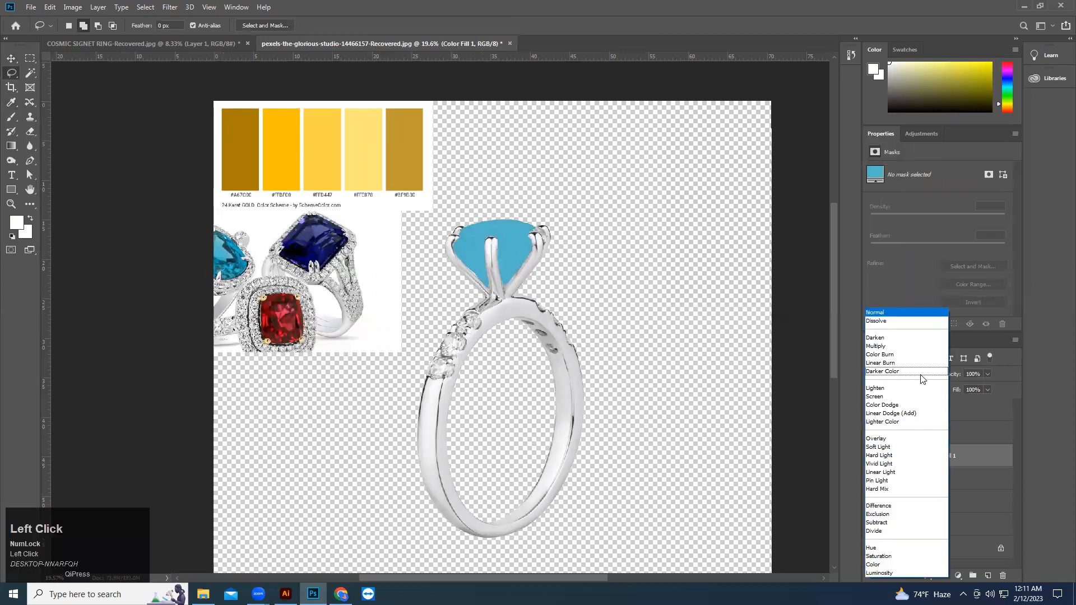
click(890, 565)
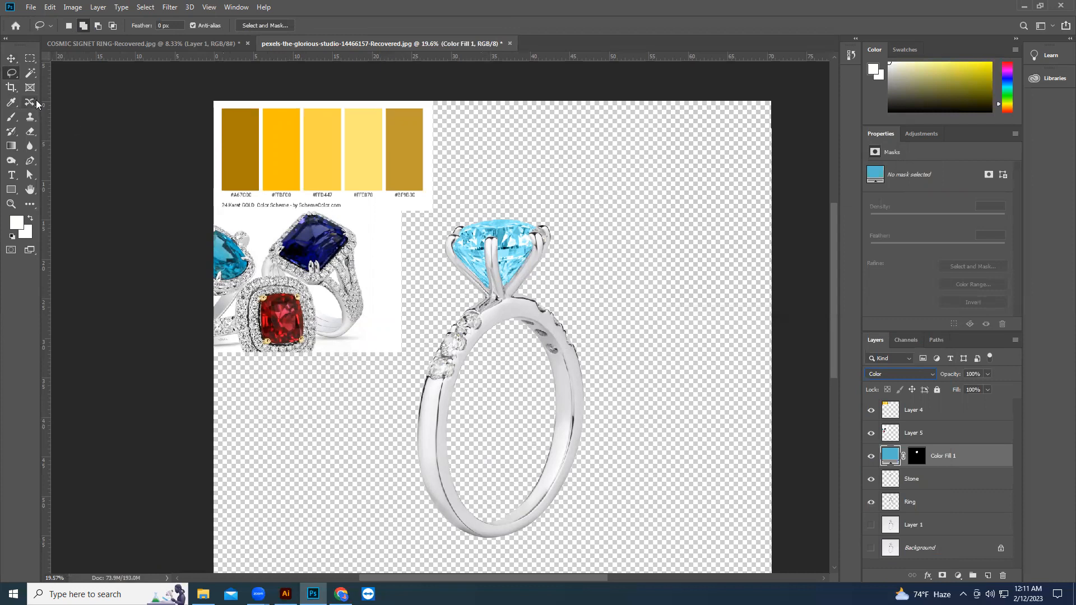
Switch to the Move tool and compare the diamond with the Color Fill 1 layer hidden and shown.
click(14, 61)
right_click(11, 60)
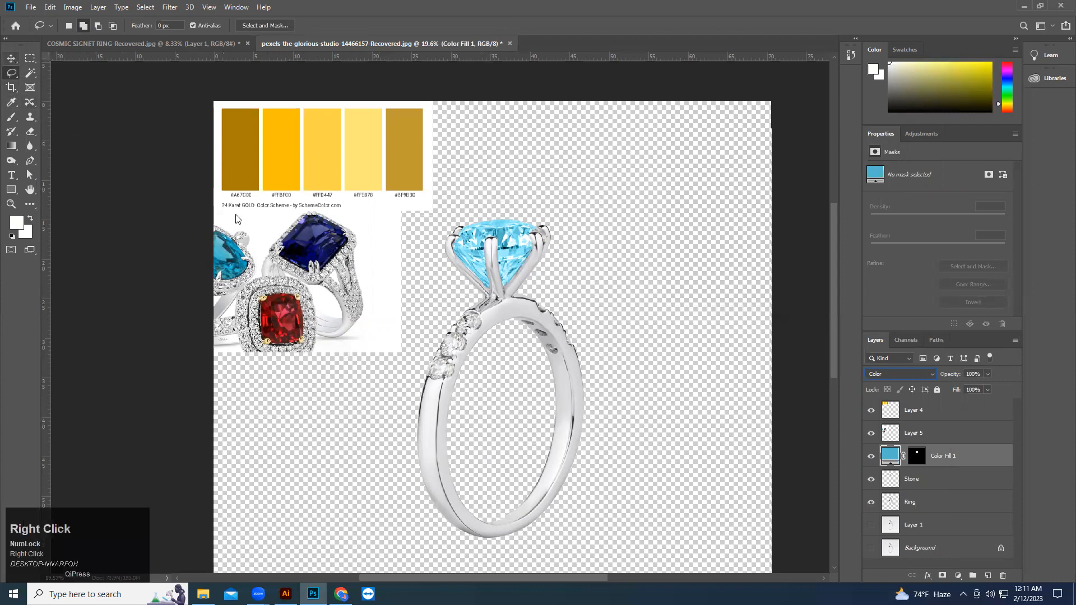
click(871, 459)
click(871, 459)
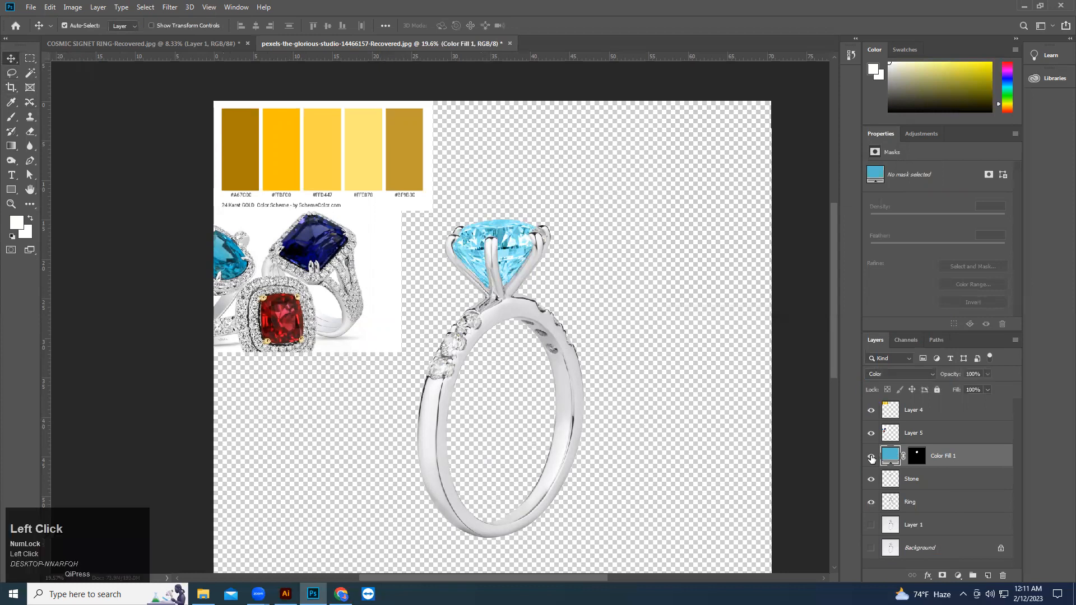
In Color Fill 1's blending options, split the dark Underlying Layer slider under Blend If to 0 / 192 and apply it.
double_click(980, 460)
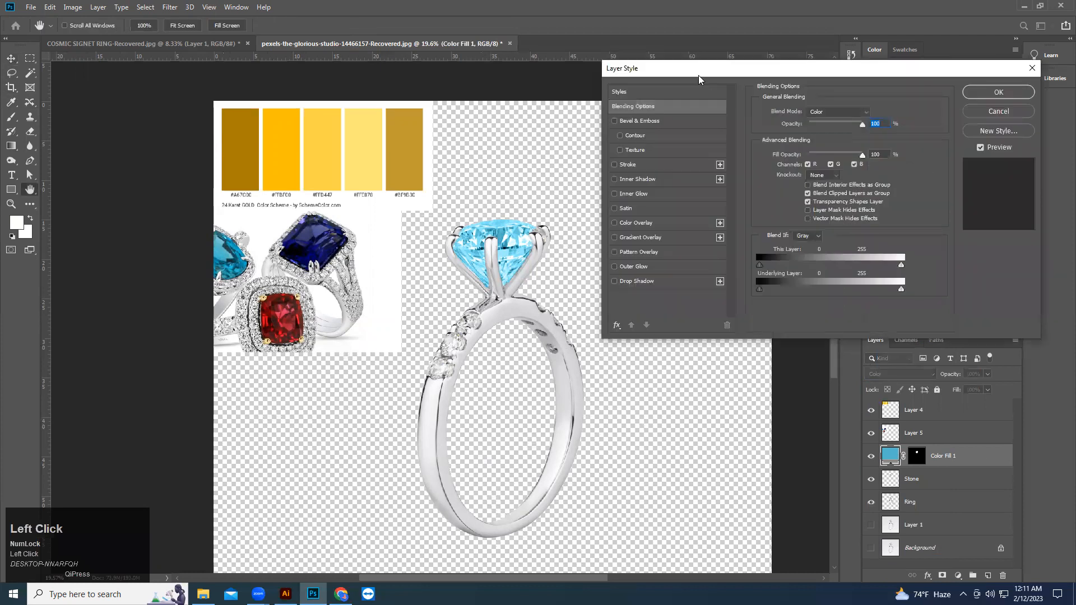
drag(699, 77, 714, 68)
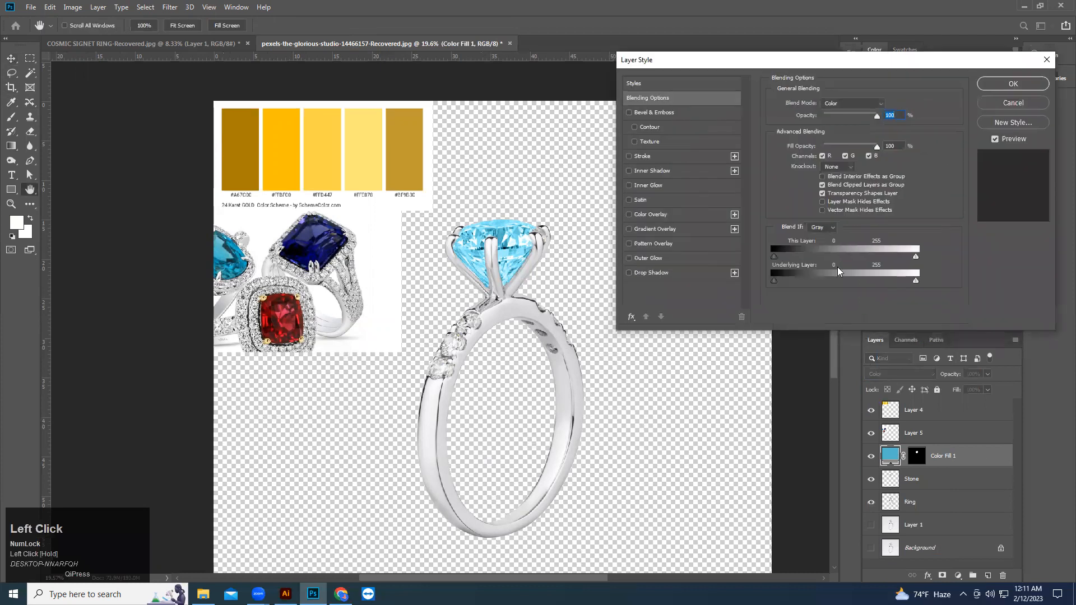
alt+click(774, 281)
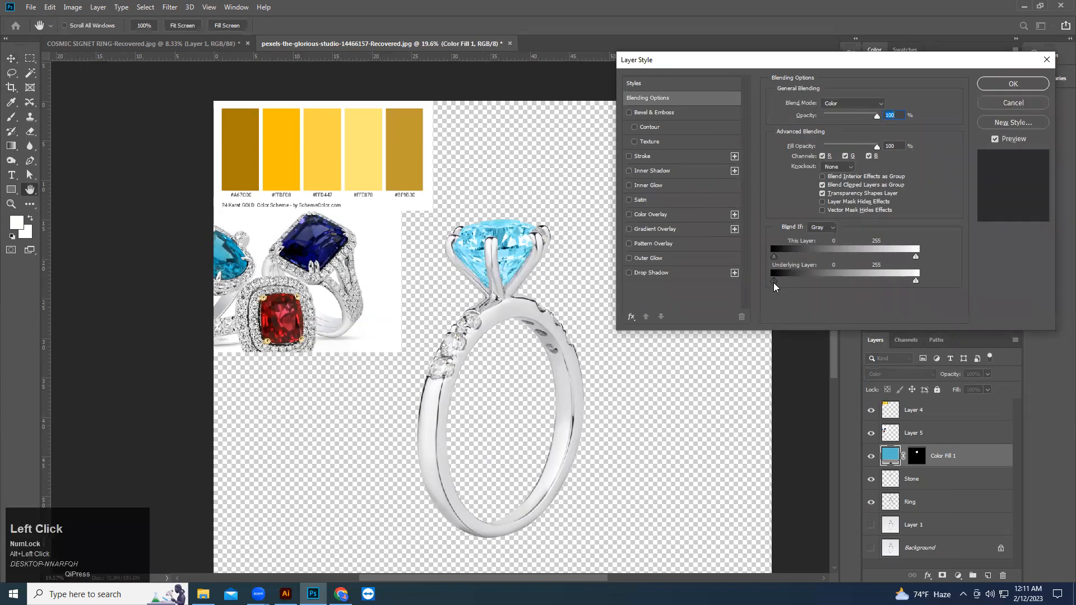
drag(777, 281, 800, 285)
drag(872, 290, 882, 284)
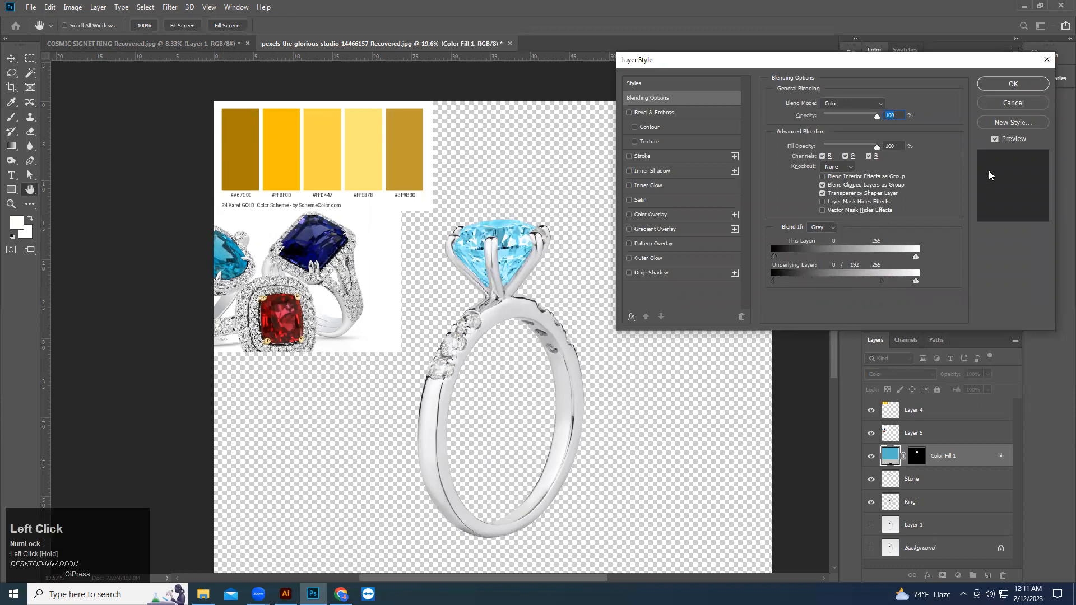
click(994, 140)
click(994, 141)
click(1013, 84)
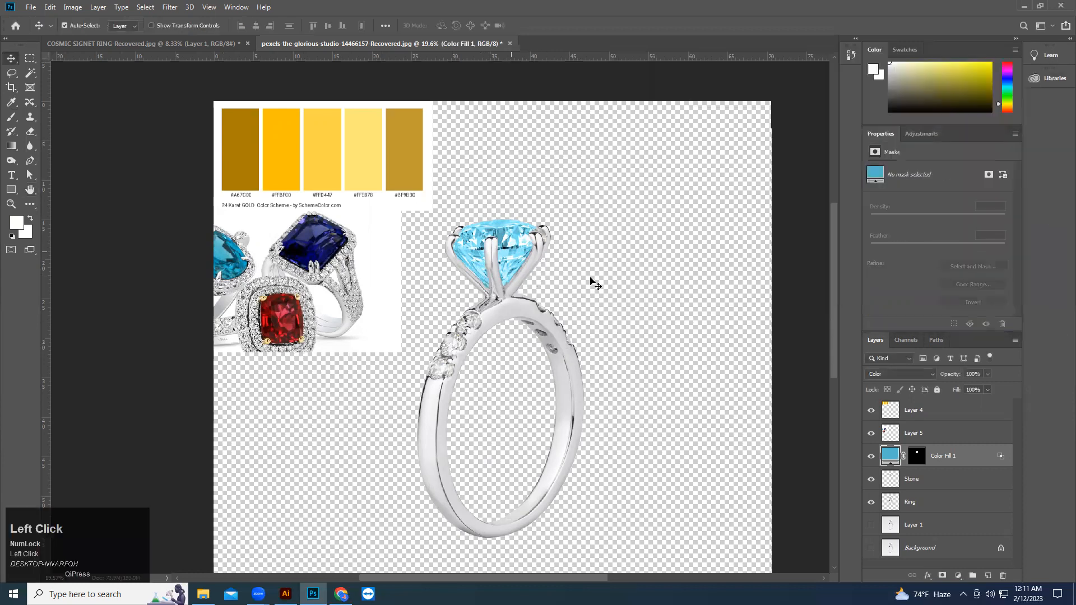
Make the Ring layer active, check its content by hiding and showing it, and load its outline as a selection.
scroll(533, 299, down, 1)
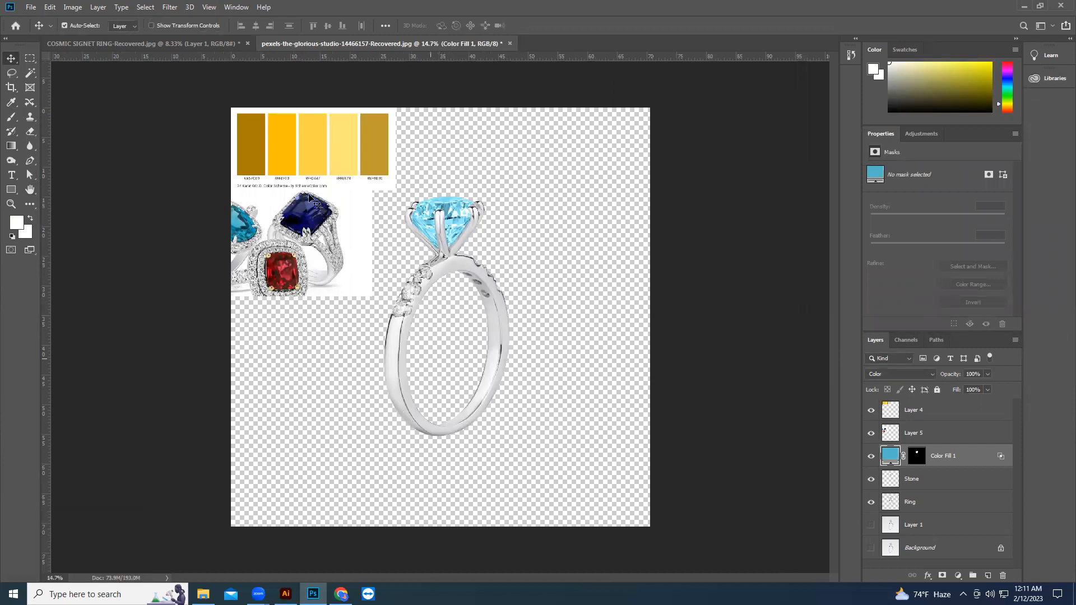
drag(305, 140, 258, 147)
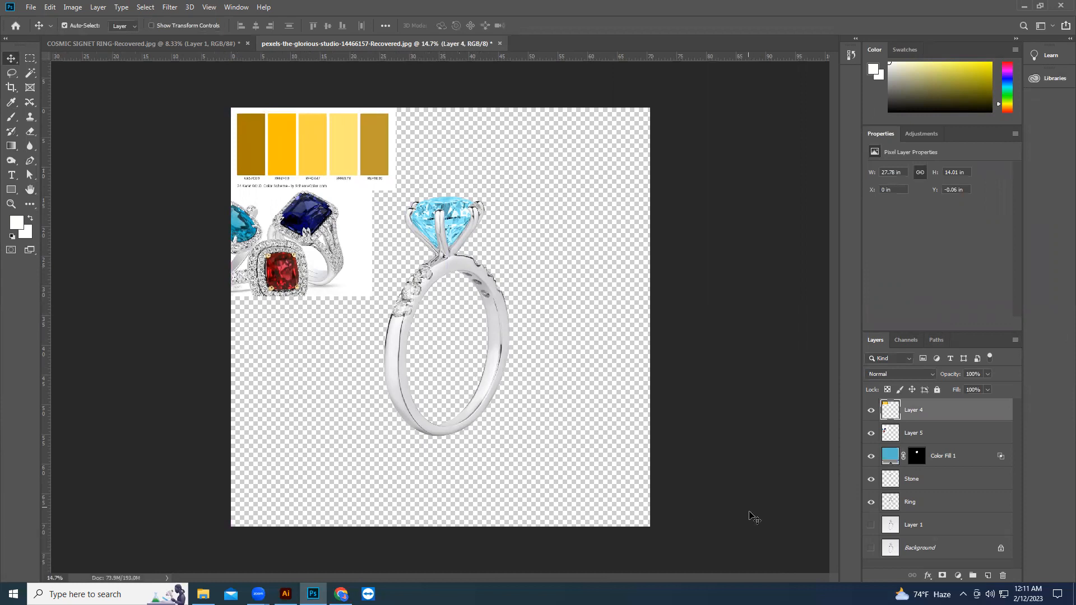
click(930, 503)
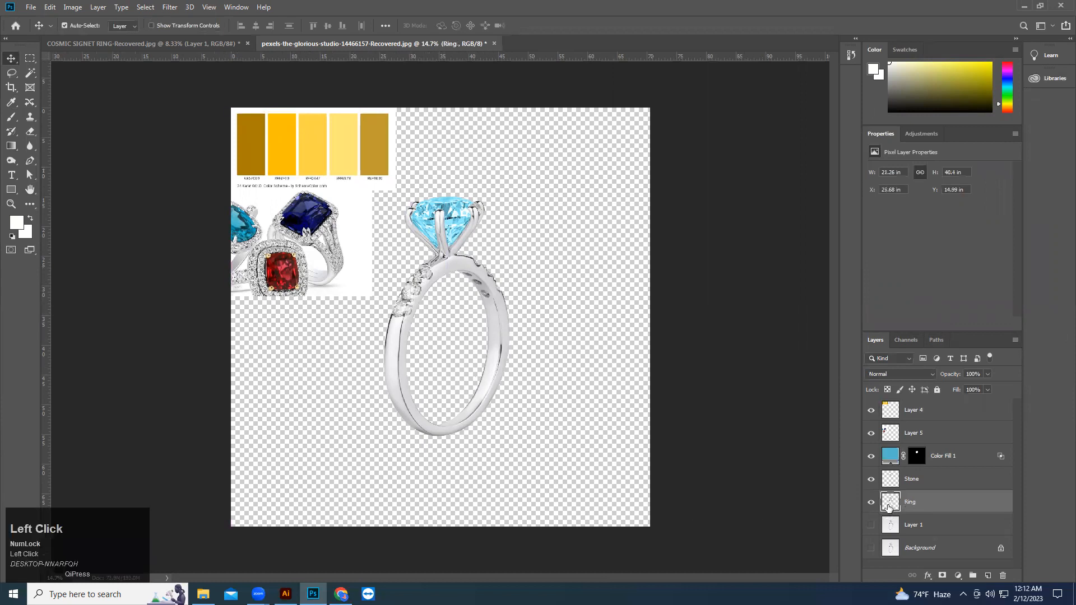
click(871, 502)
click(871, 502)
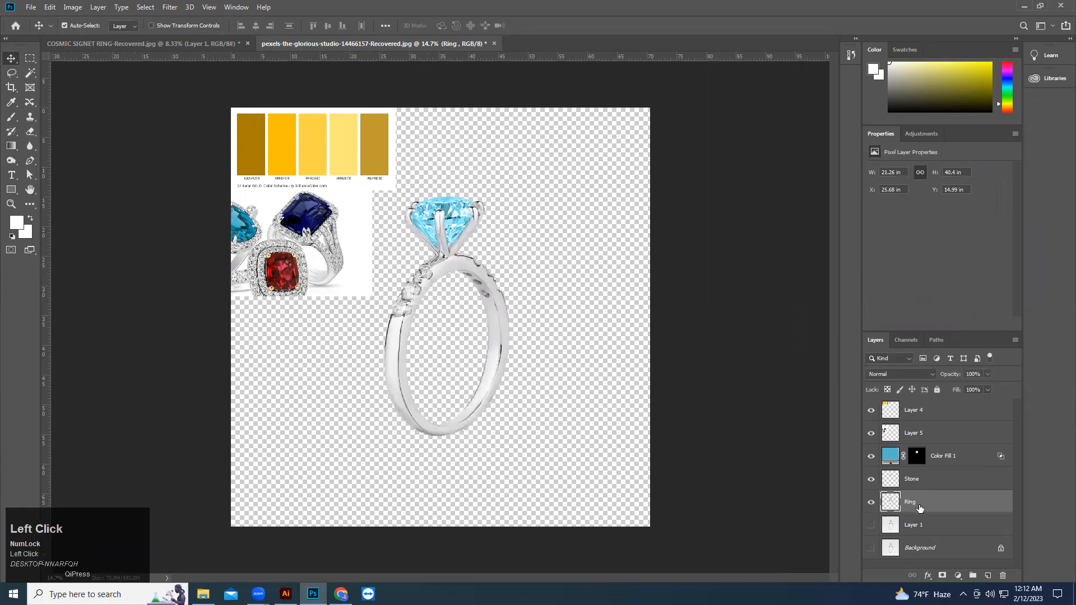
click(871, 502)
click(871, 503)
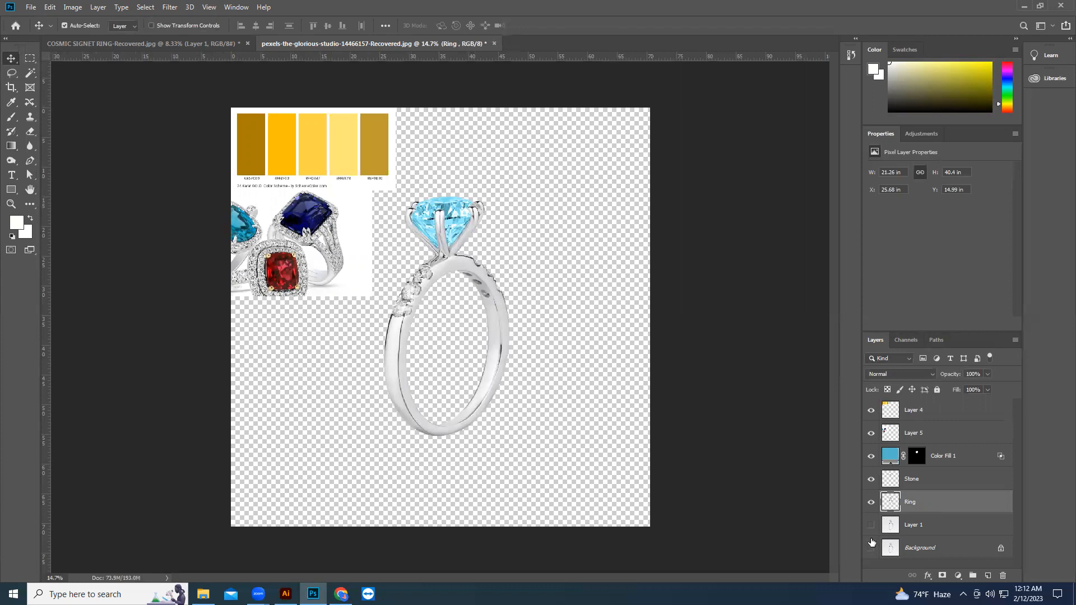
ctrl+click(887, 507)
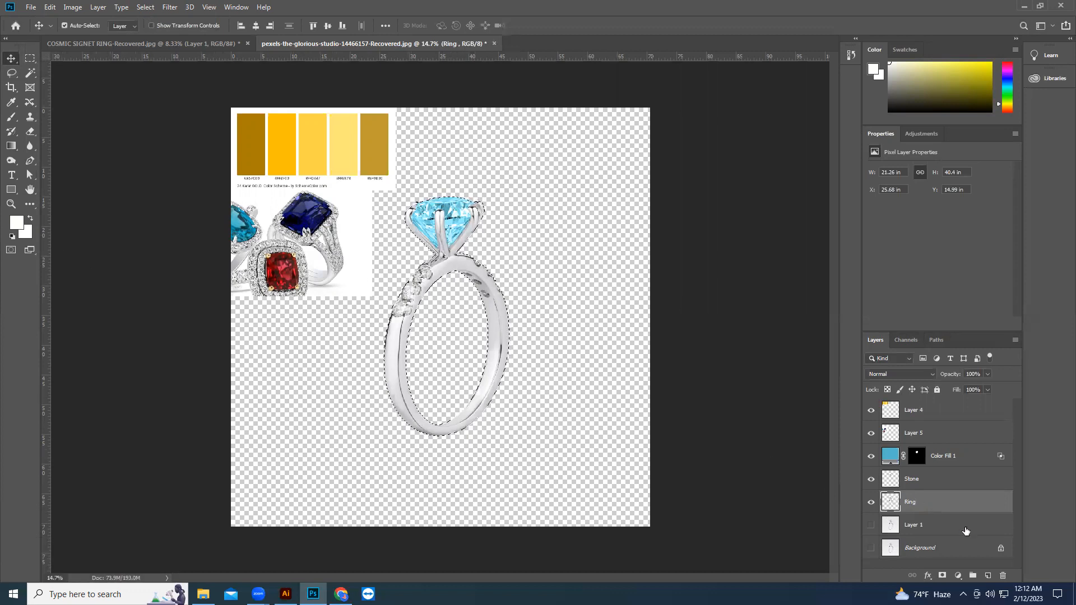
Add a Solid Color fill layer over the selected ring, sampling the gold palette swatch ffbf00, and set its blend mode to Color.
click(958, 575)
click(981, 382)
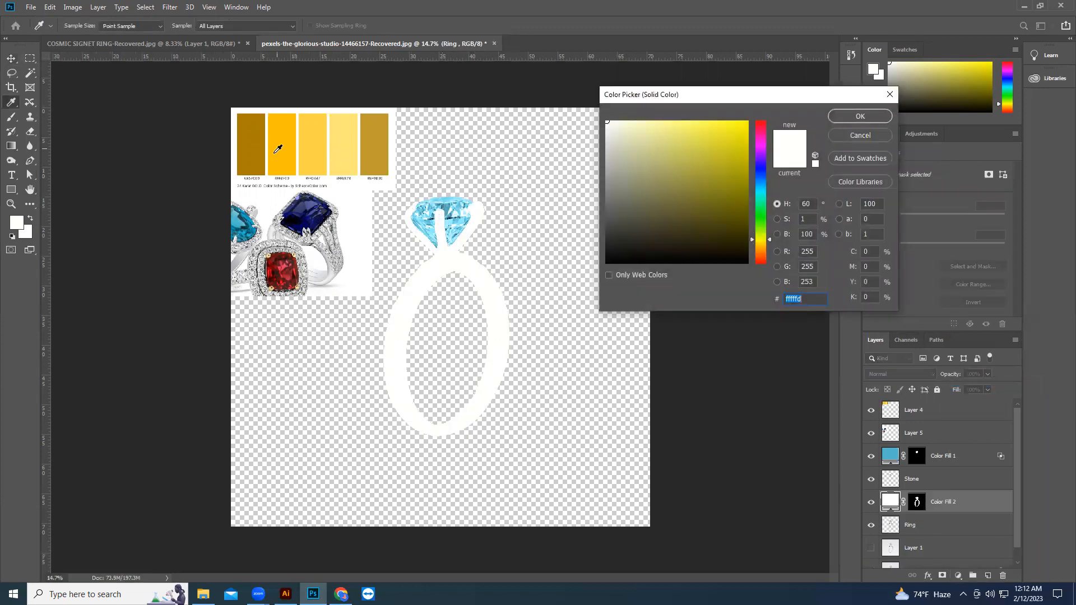
click(292, 150)
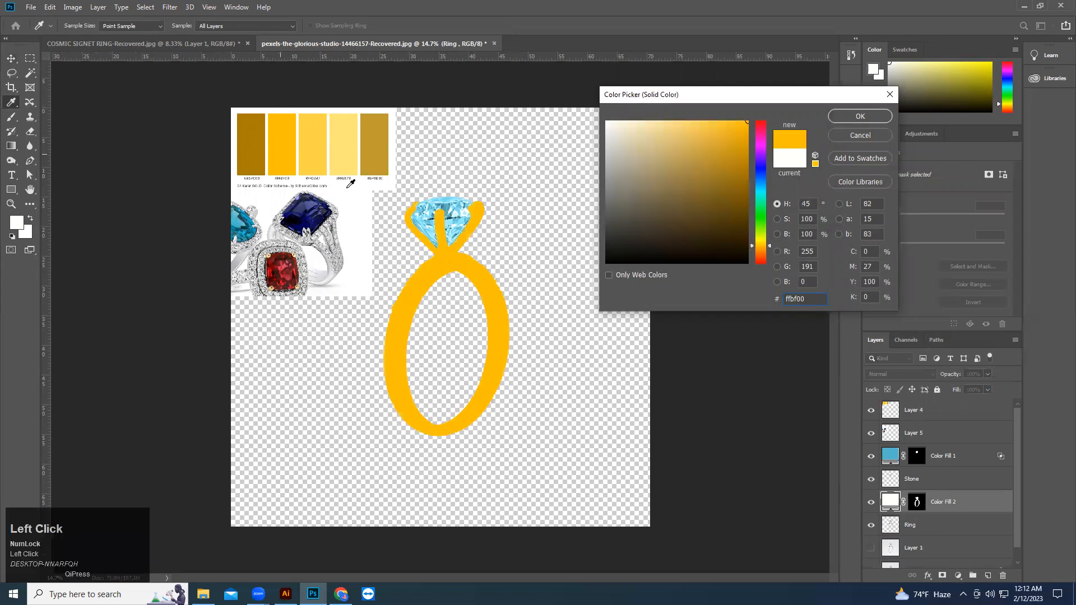
click(867, 115)
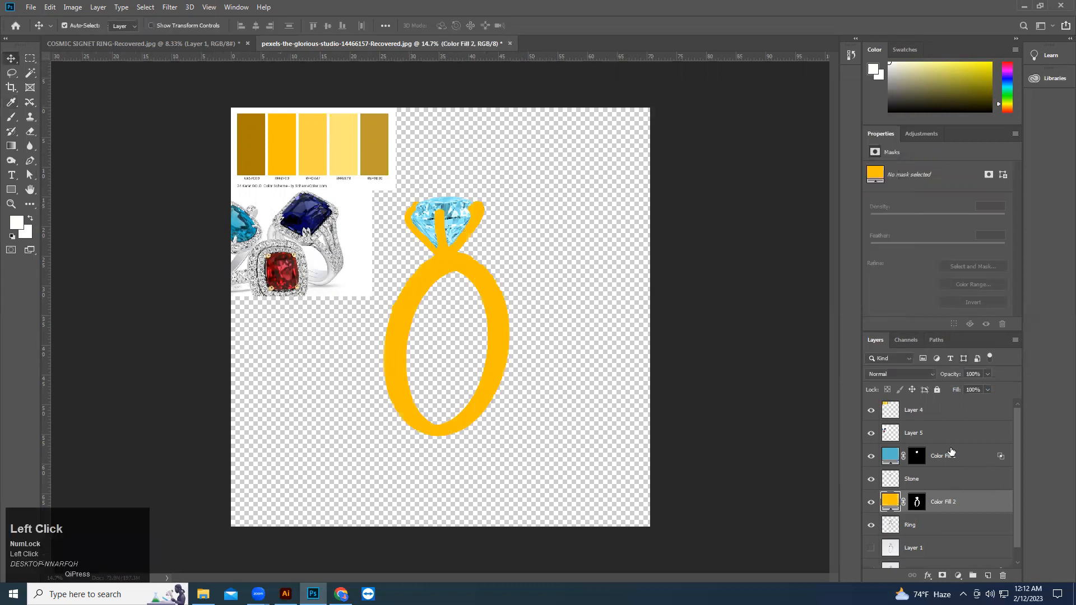
click(906, 371)
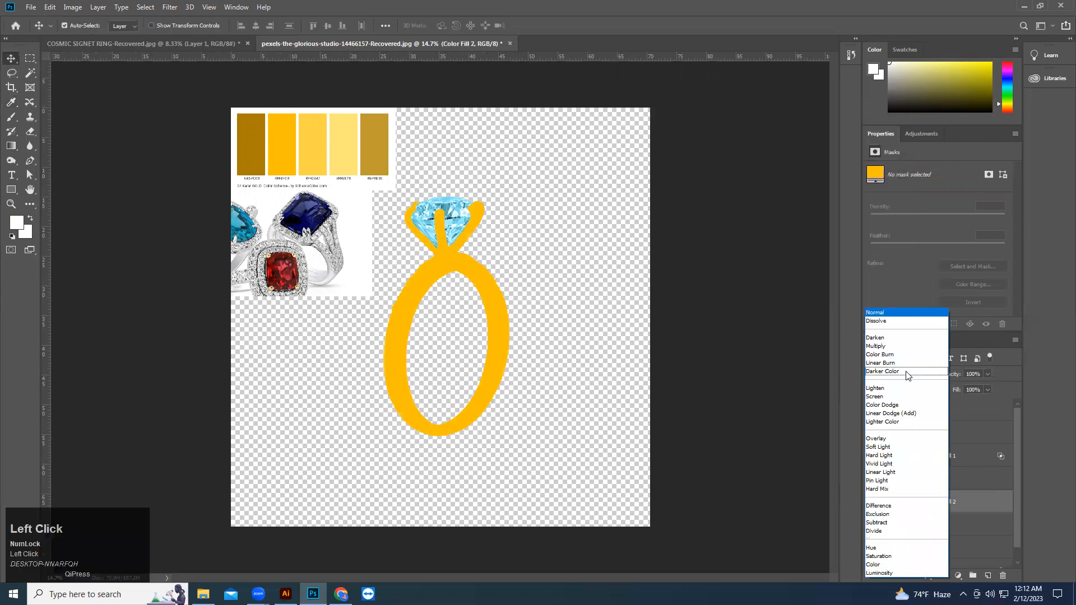
click(891, 564)
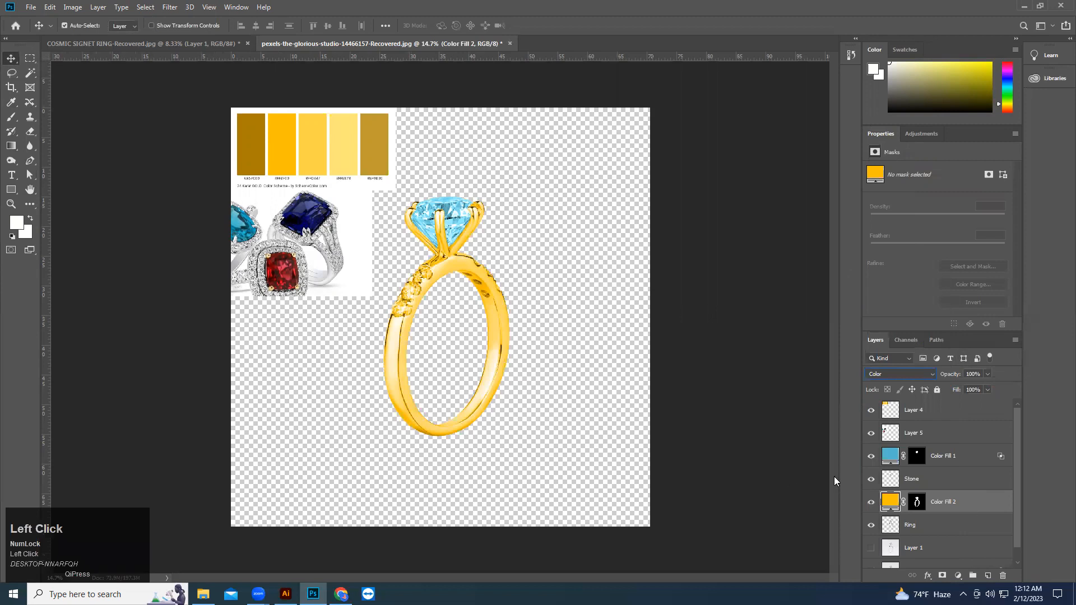
In Color Fill 2's blending options, split the dark Underlying Layer slider under Blend If to about 0 / 214 and apply it.
double_click(992, 508)
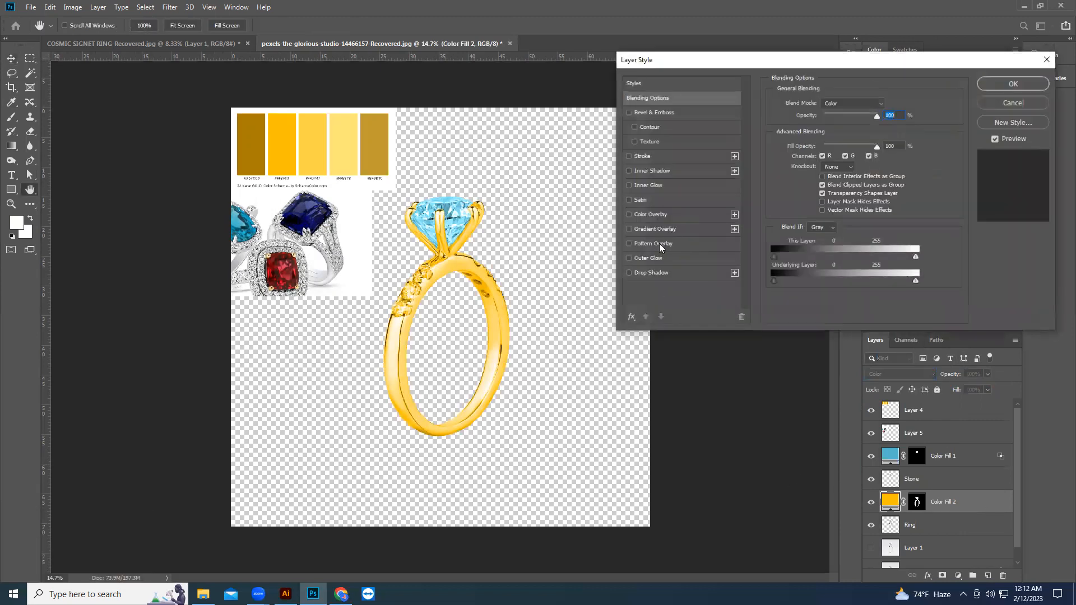
click(775, 280)
key(alt)
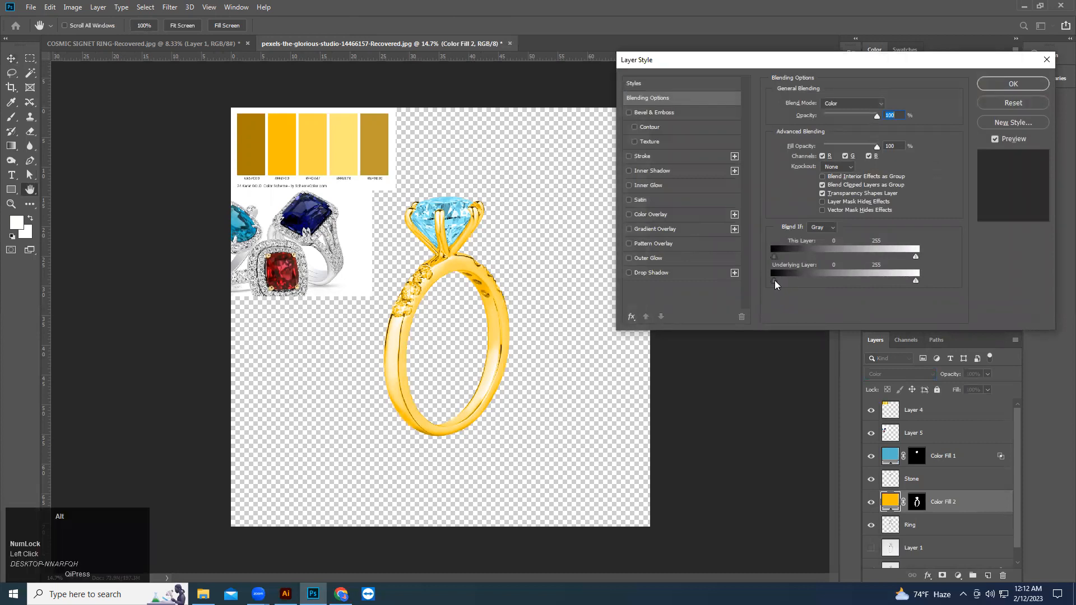
alt+click(775, 280)
drag(777, 281, 836, 284)
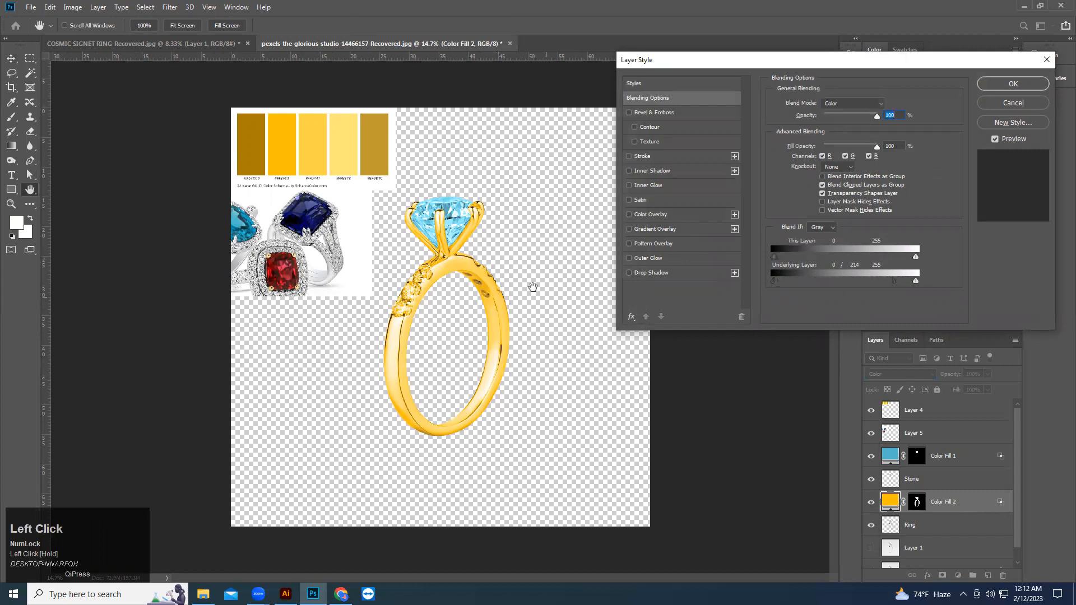
drag(894, 280, 892, 280)
click(995, 140)
click(1012, 84)
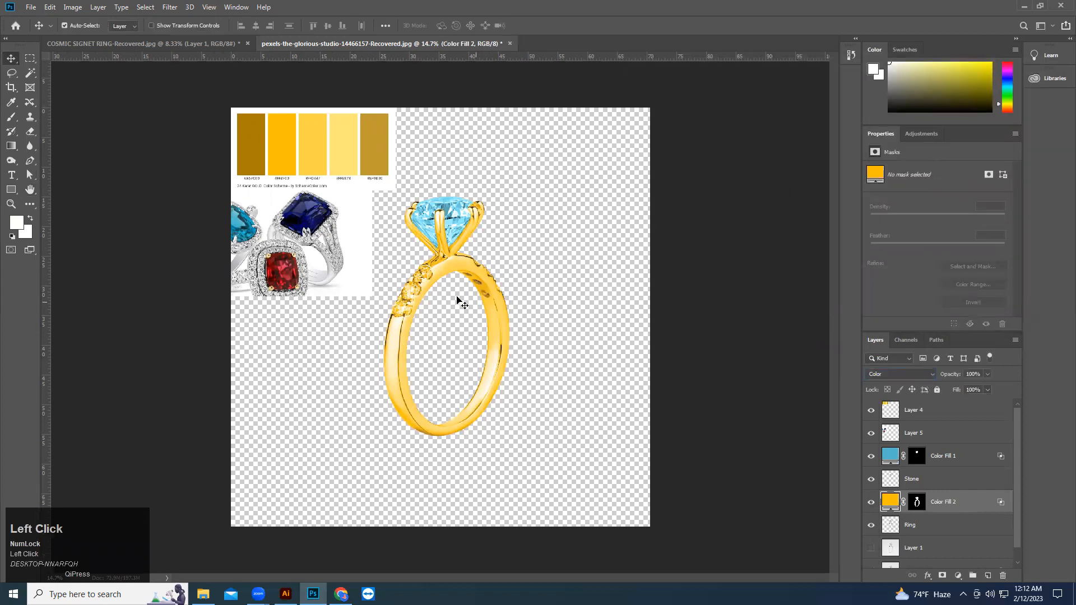
Reopen the color of the Color Fill 2 layer and try the palette's other gold swatches on the ring.
scroll(424, 273, down, 1)
scroll(424, 272, up, 2)
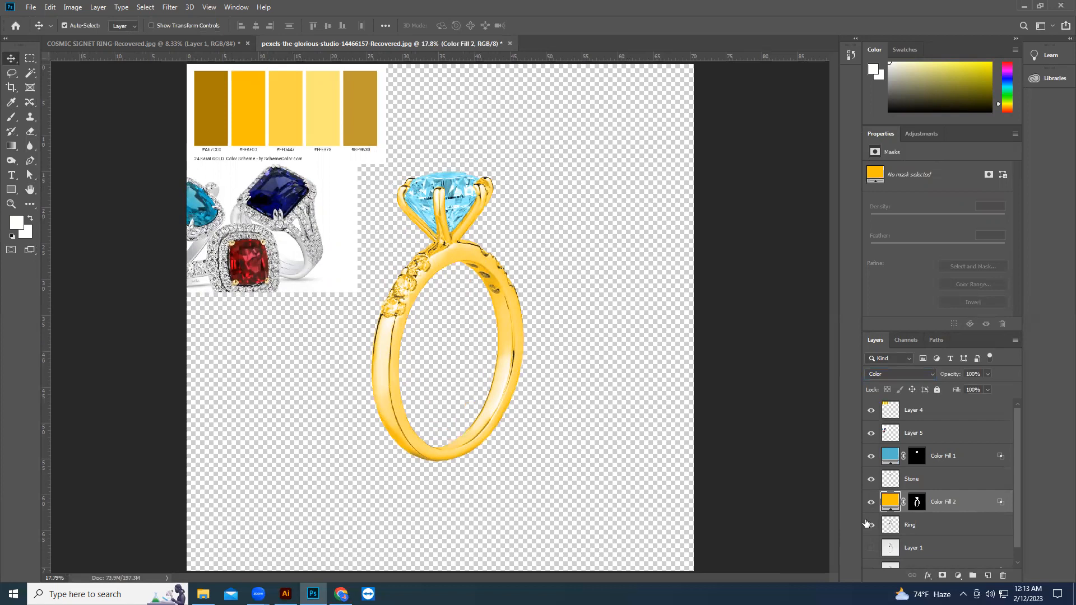
click(892, 504)
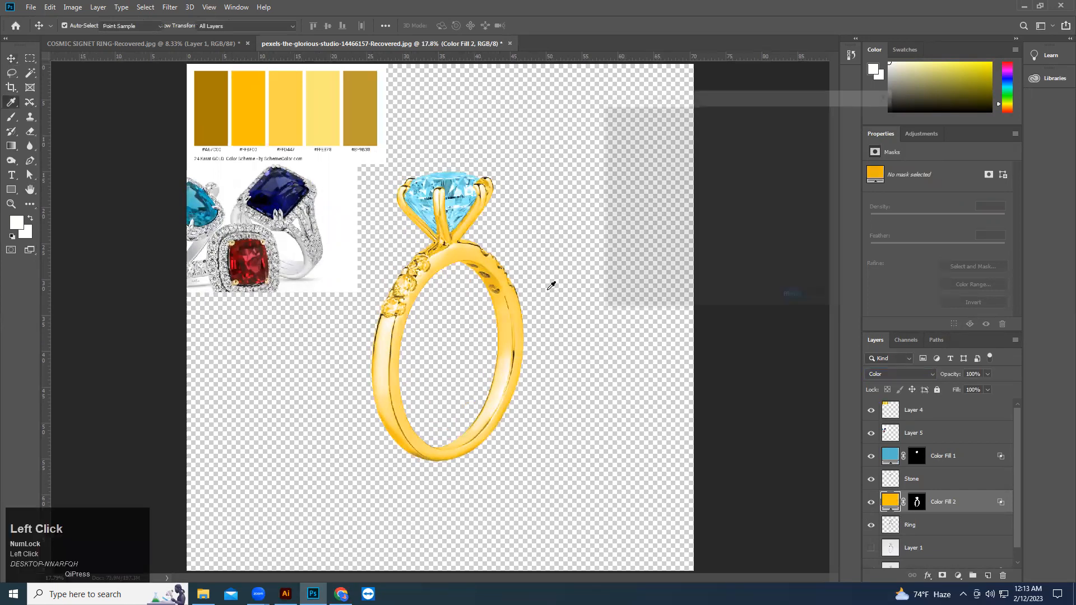
click(221, 131)
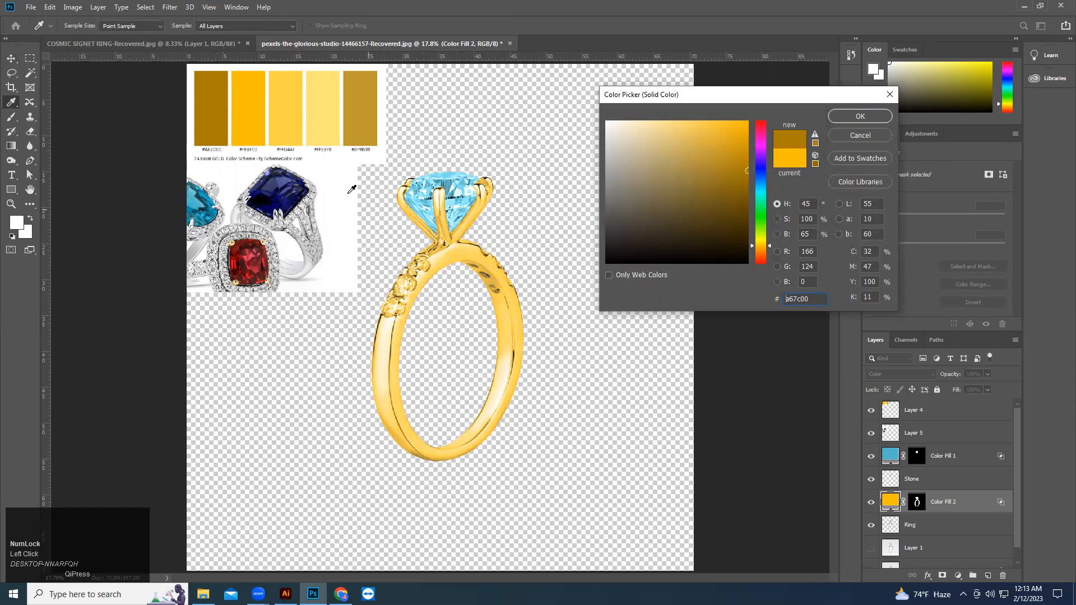
click(364, 120)
click(297, 112)
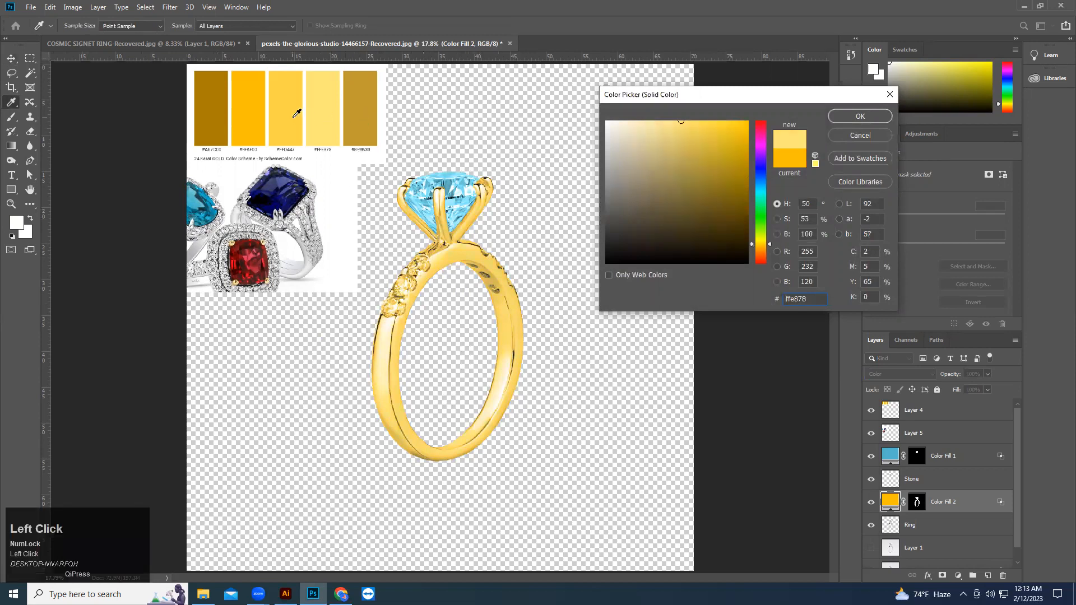
click(259, 108)
click(227, 102)
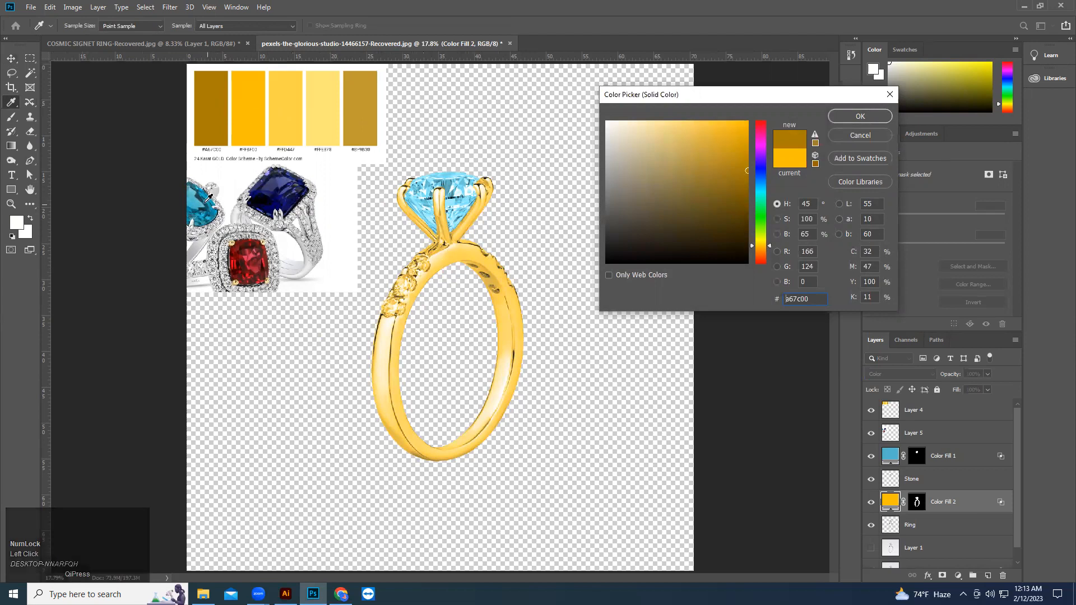
Try the light-blue reference gem's color on the ring, and apply a dark red sampled from the red gem to Color Fill 2.
click(198, 207)
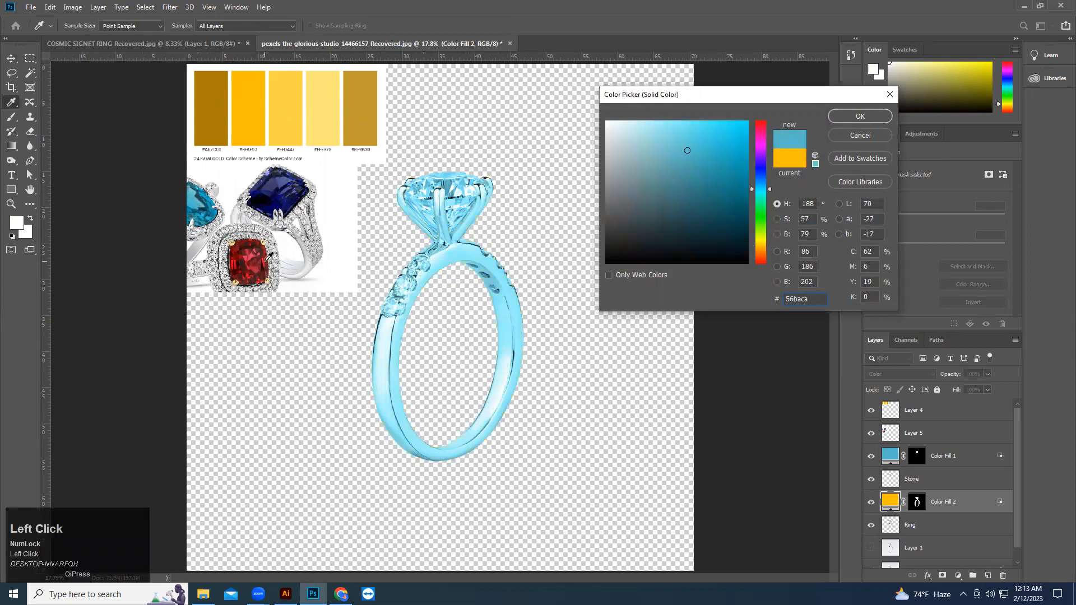
click(254, 242)
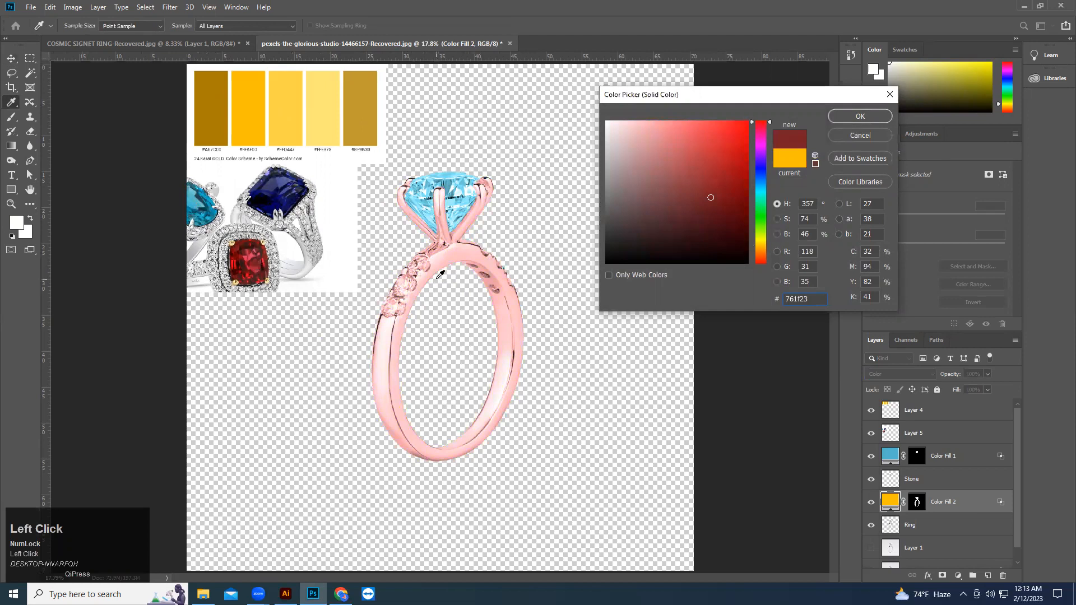
click(274, 259)
click(847, 119)
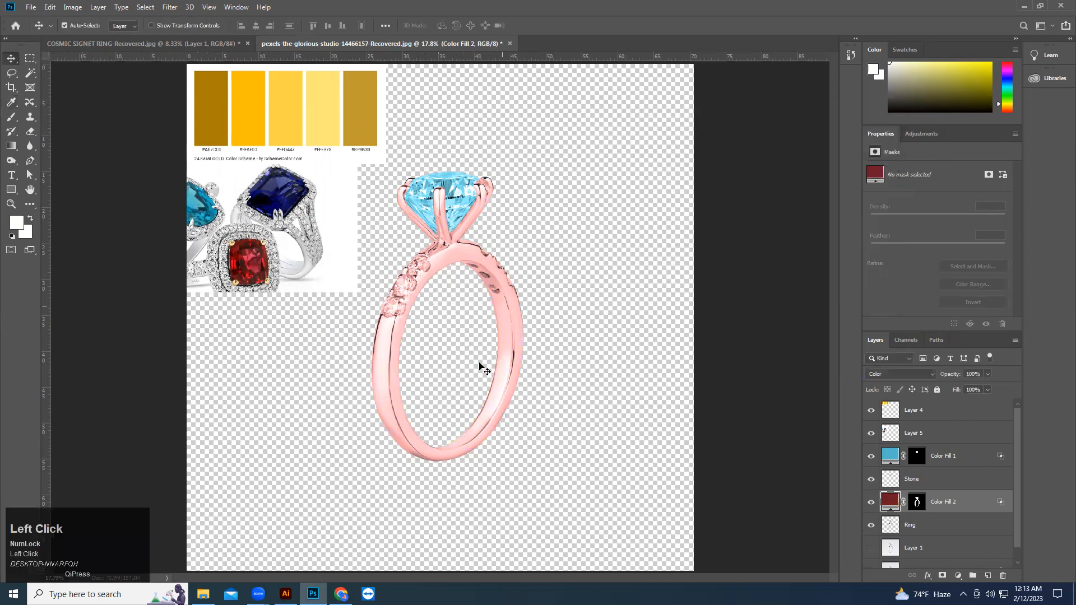
click(453, 310)
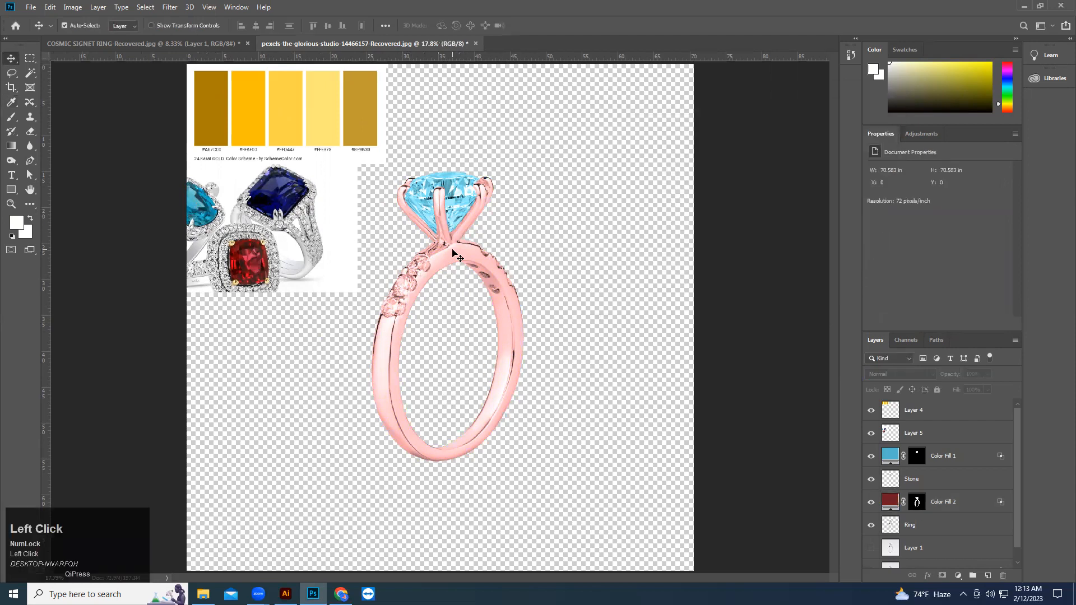